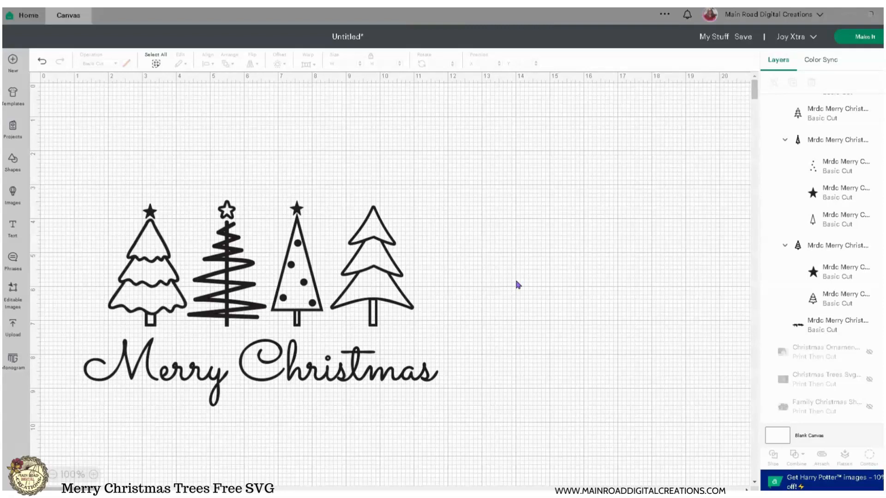
# - Move the Merry Christmas trees design to about X 4.886, Y 1.607 and check its layer groups
pyautogui.moveTo(312, 302); pyautogui.dragTo(434, 239)
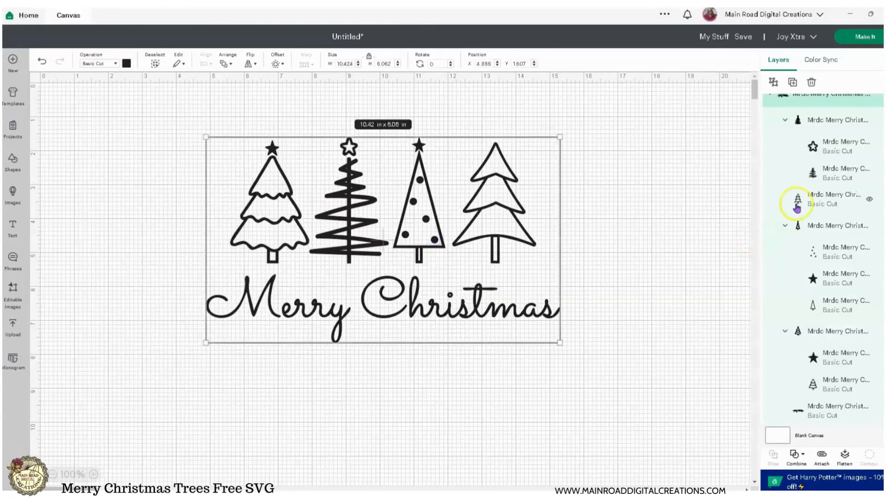
pyautogui.scroll(1, 792, 198)
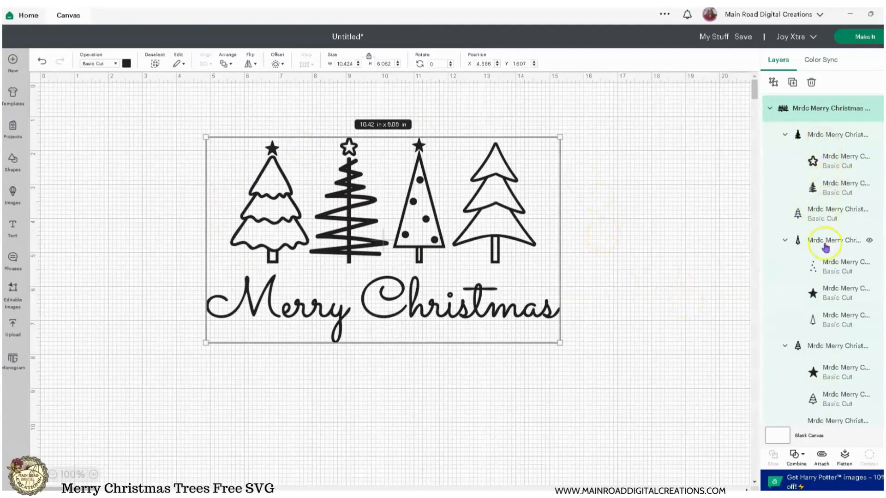
pyautogui.click(594, 369)
pyautogui.click(473, 313)
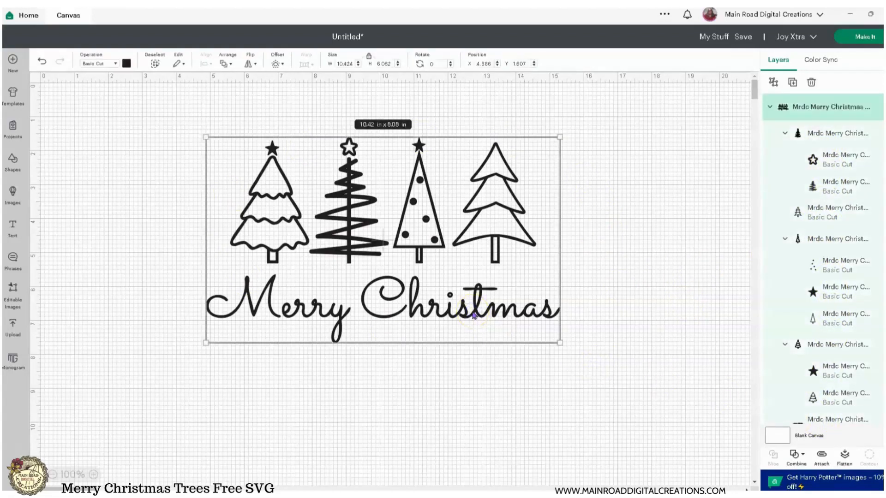
pyautogui.click(683, 125)
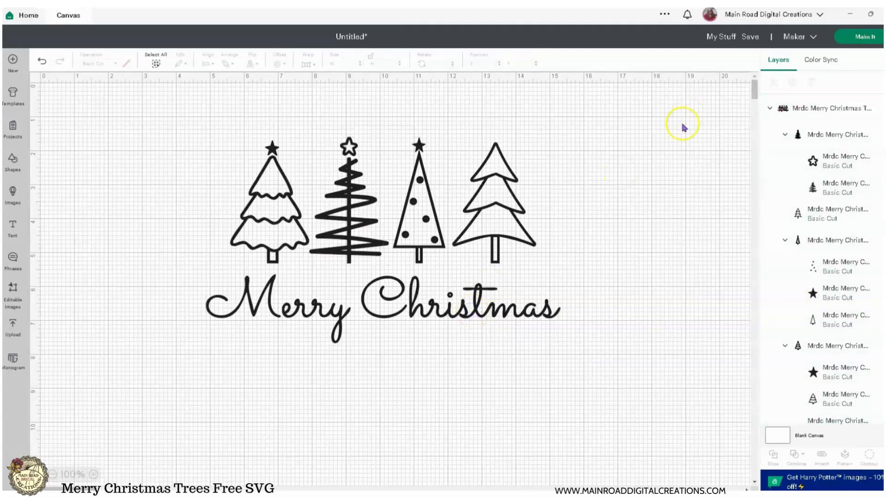
# - Preview the unattached design on the mat, reposition the separate trees and a star, and return to the canvas
pyautogui.click(861, 37)
pyautogui.click(568, 240)
pyautogui.moveTo(564, 230); pyautogui.dragTo(562, 277)
pyautogui.click(556, 175)
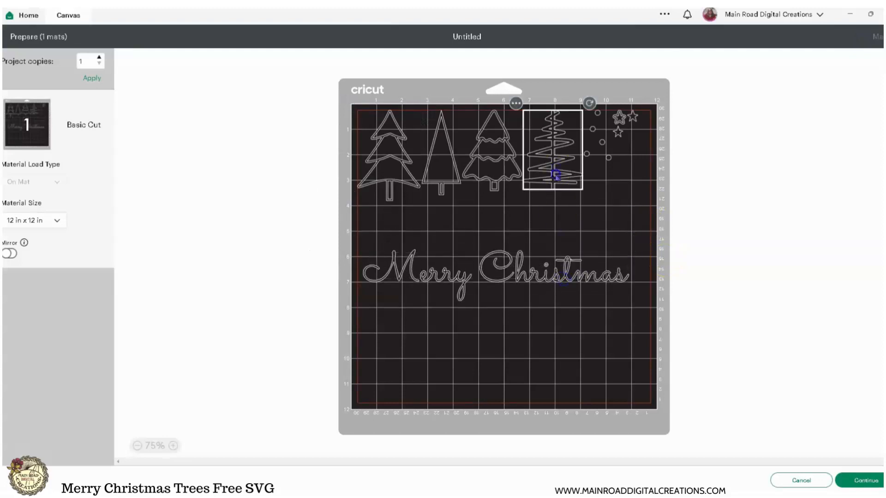
pyautogui.moveTo(556, 174); pyautogui.dragTo(547, 223)
pyautogui.moveTo(619, 117); pyautogui.dragTo(638, 149)
pyautogui.moveTo(502, 138); pyautogui.dragTo(506, 181)
pyautogui.moveTo(443, 163); pyautogui.dragTo(410, 203)
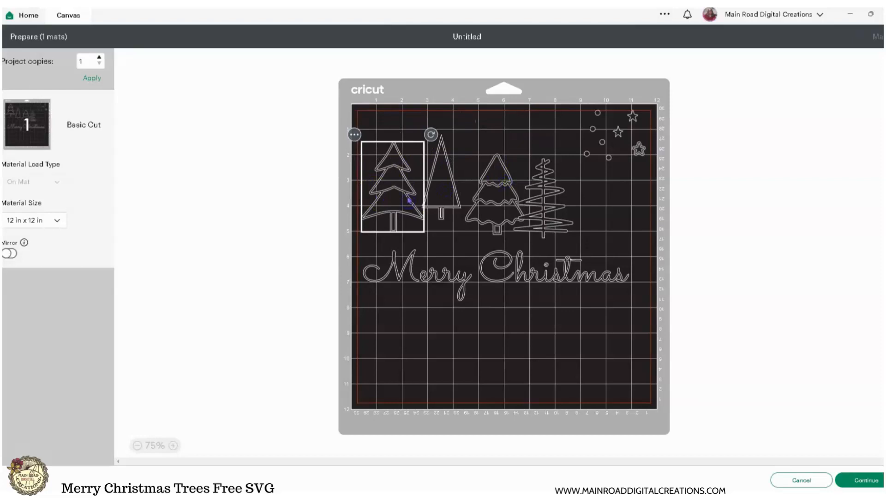
pyautogui.click(798, 480)
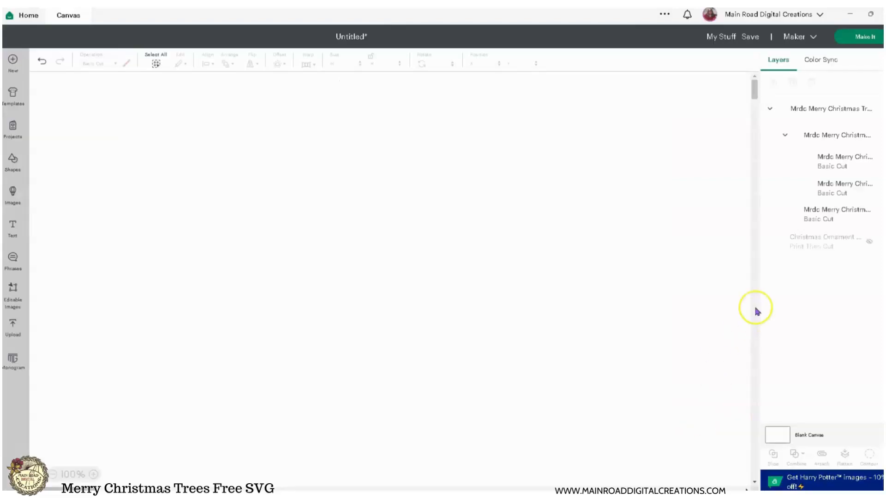
# - Attach the design's layers and preview it on the mat, repositioning it as one piece before returning to the canvas
pyautogui.click(420, 181)
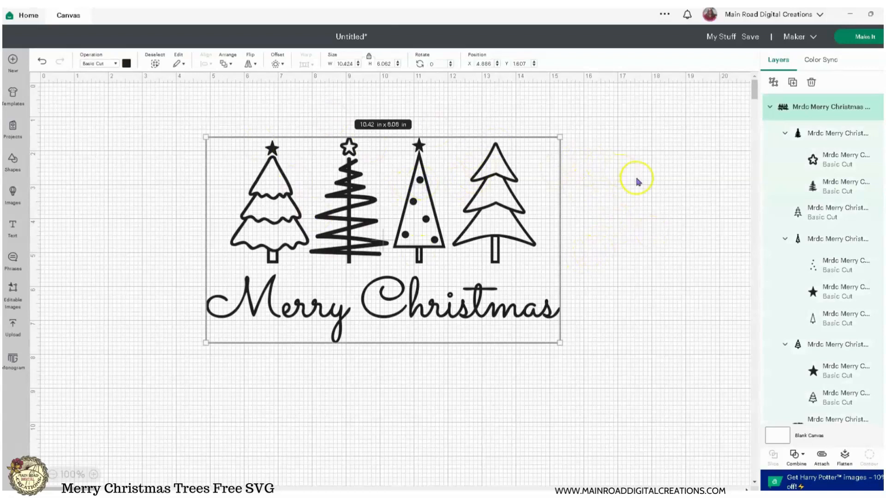
pyautogui.click(822, 456)
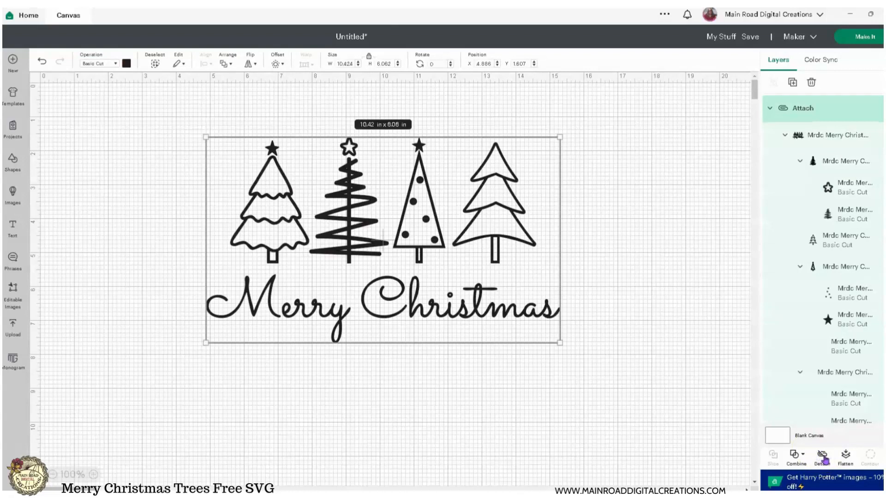
pyautogui.click(855, 42)
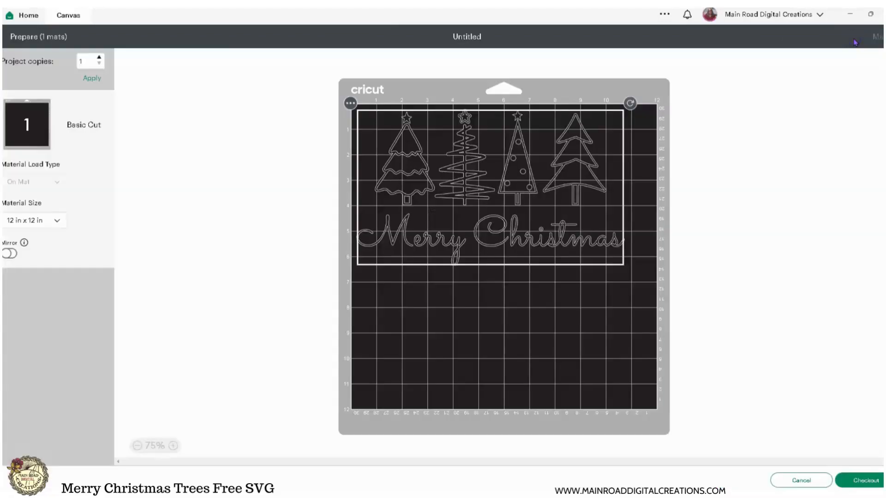
pyautogui.moveTo(520, 160); pyautogui.dragTo(534, 242)
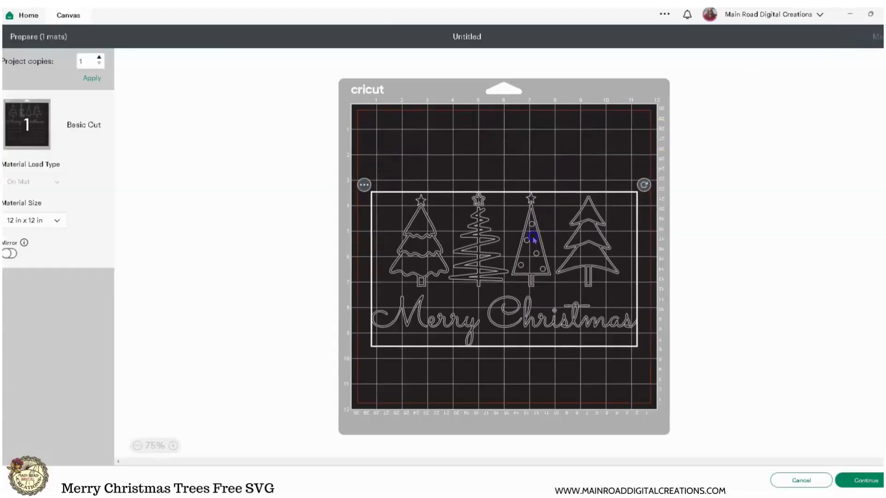
pyautogui.click(483, 229)
pyautogui.moveTo(482, 229); pyautogui.dragTo(482, 212)
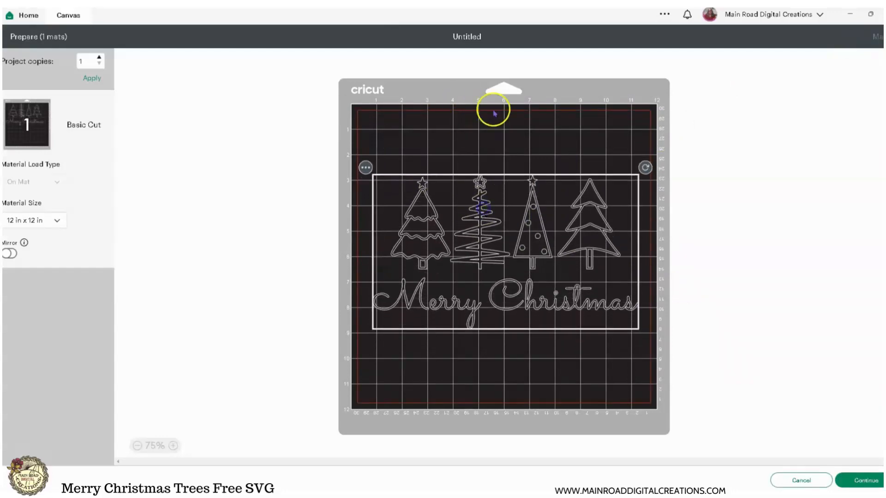
pyautogui.click(802, 481)
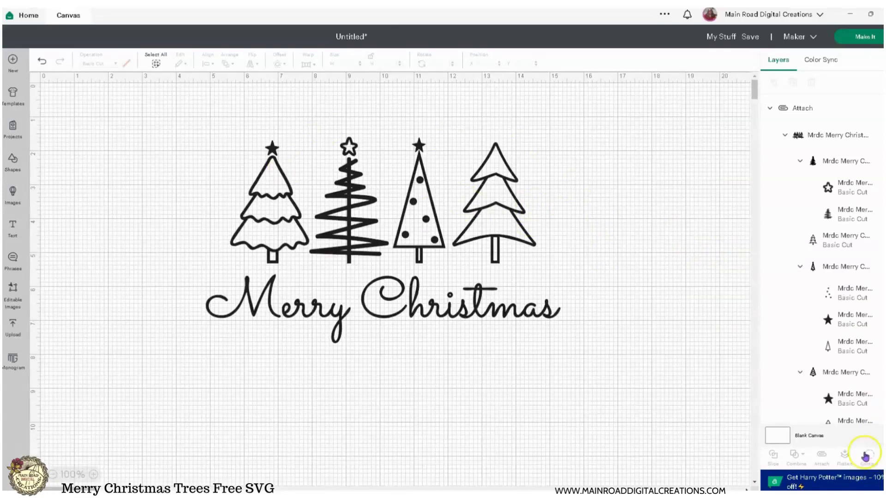
# - Detach the Merry Christmas trees design back into its separate layer groups
pyautogui.click(495, 290)
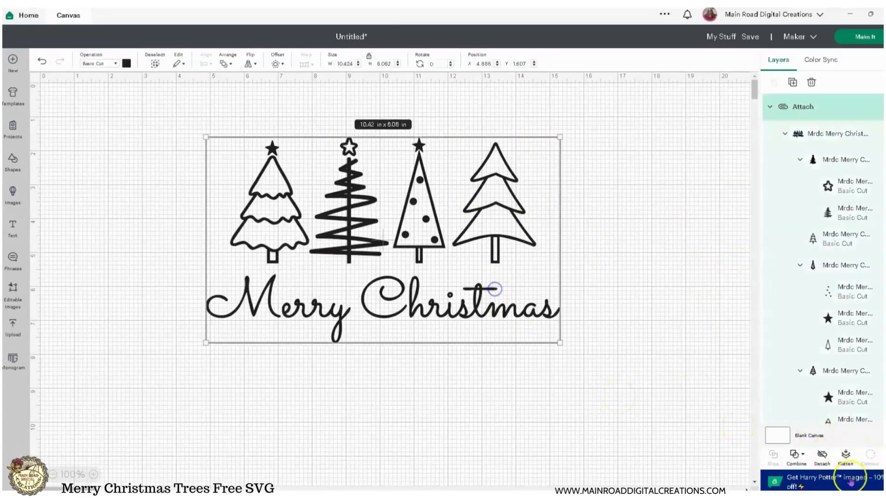
pyautogui.click(820, 457)
pyautogui.click(653, 349)
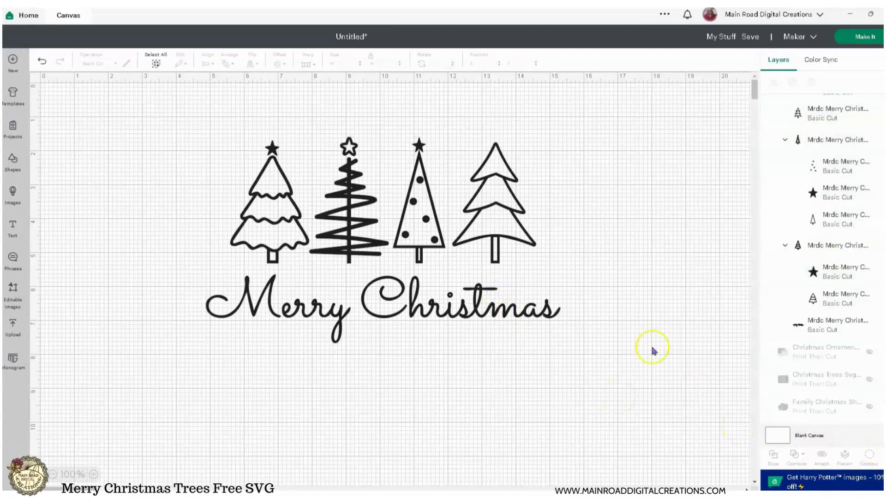
# - Show the red sweatshirt image beside the tree design and enlarge the image to about 10.26 × 7.7 in
pyautogui.click(872, 382)
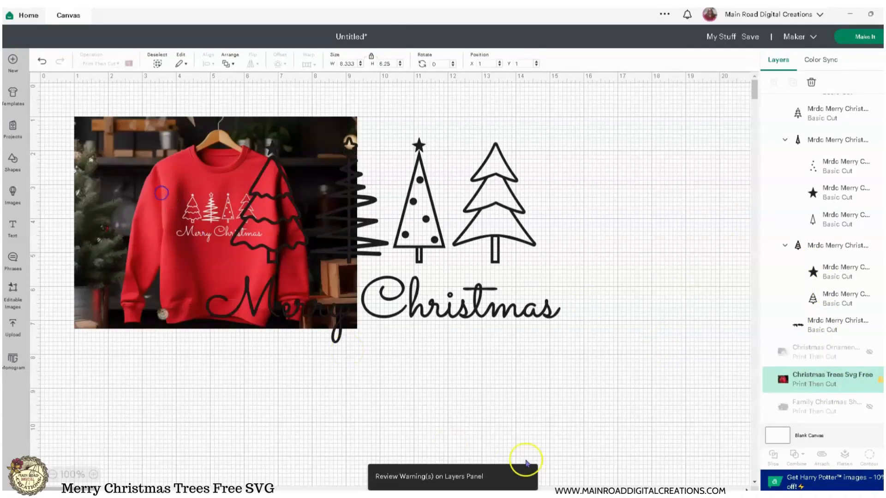
pyautogui.moveTo(416, 304); pyautogui.dragTo(578, 314)
pyautogui.click(188, 198)
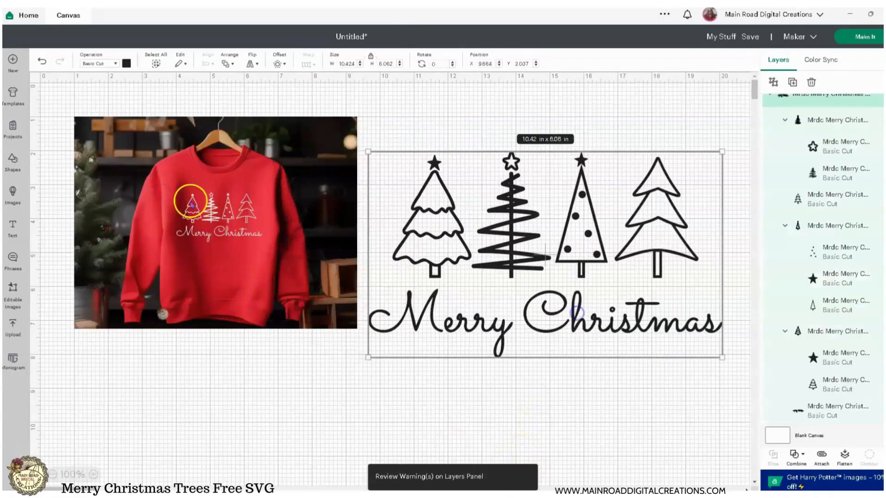
pyautogui.moveTo(353, 329); pyautogui.dragTo(419, 378)
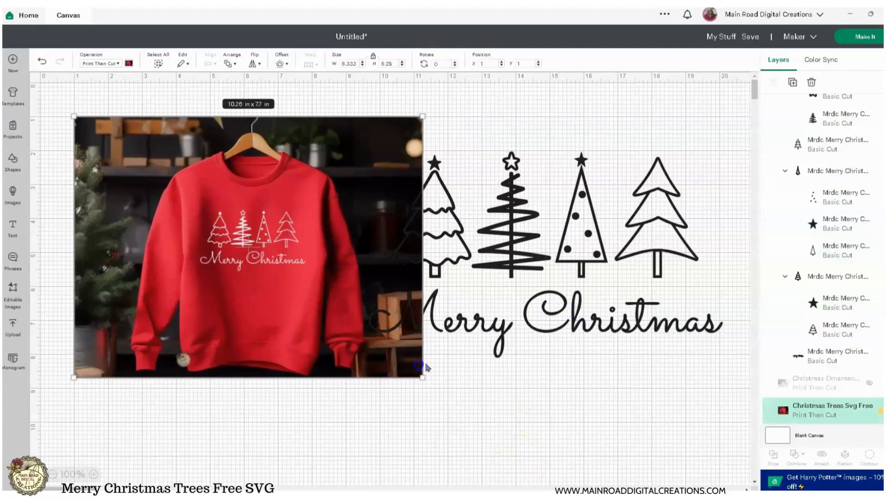
# - Change the material colour of the whole Merry Christmas trees design to white
pyautogui.click(556, 243)
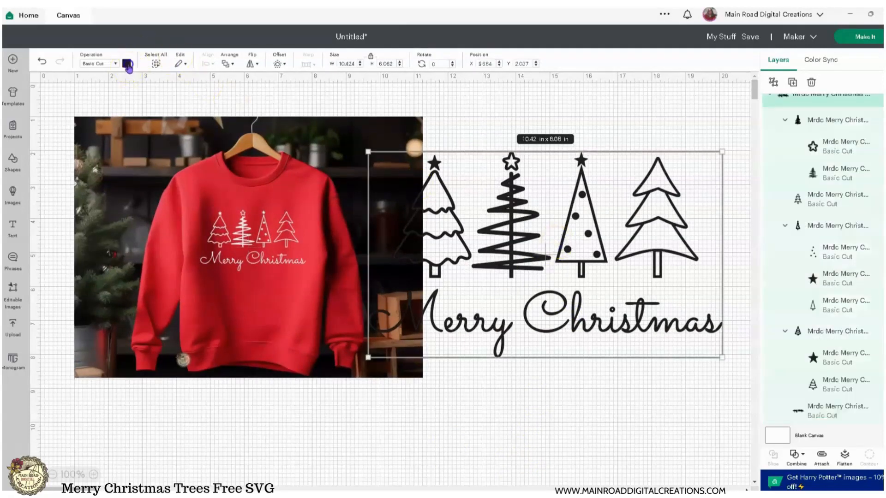
pyautogui.click(126, 63)
pyautogui.click(136, 157)
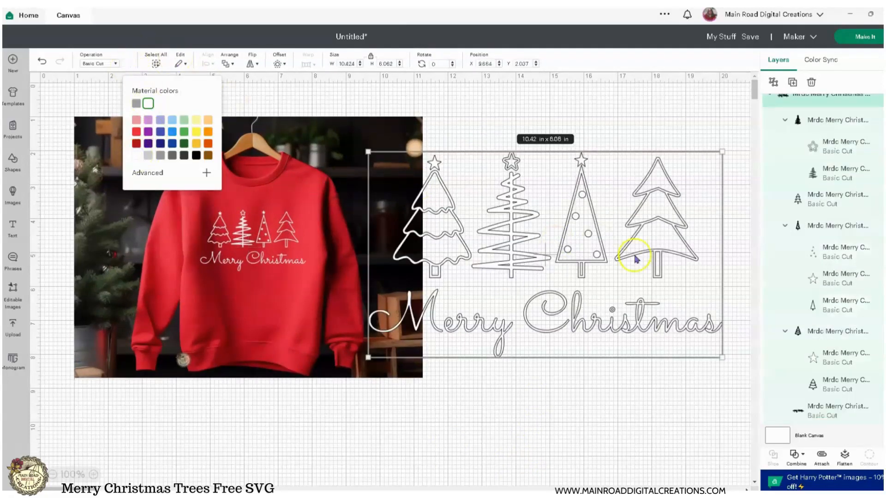
pyautogui.click(645, 361)
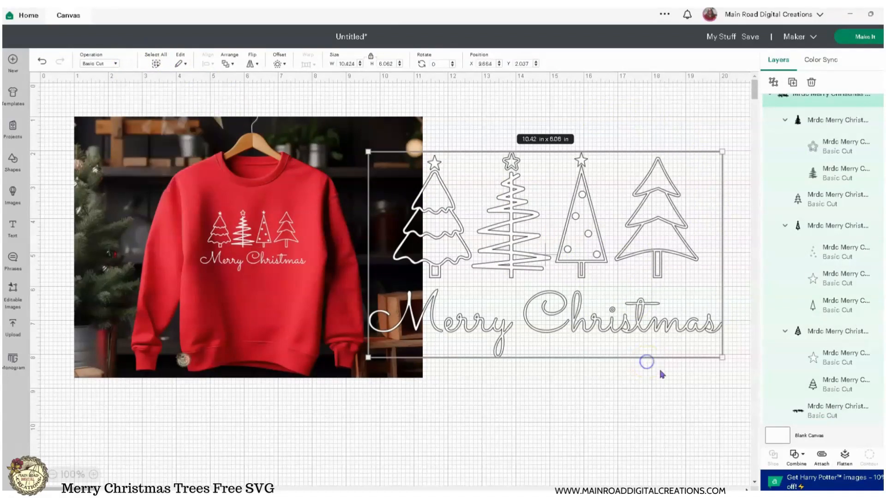
pyautogui.click(665, 385)
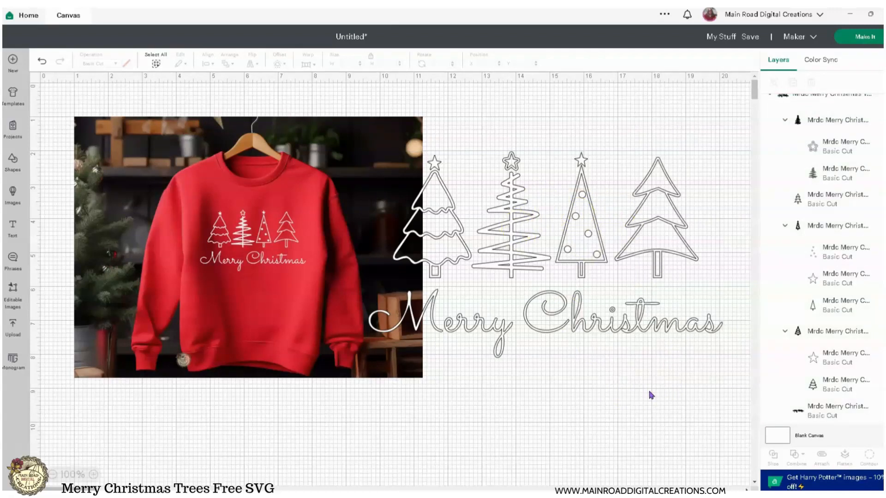
# - Attach the white tree design's layers, and detach them again
pyautogui.click(664, 267)
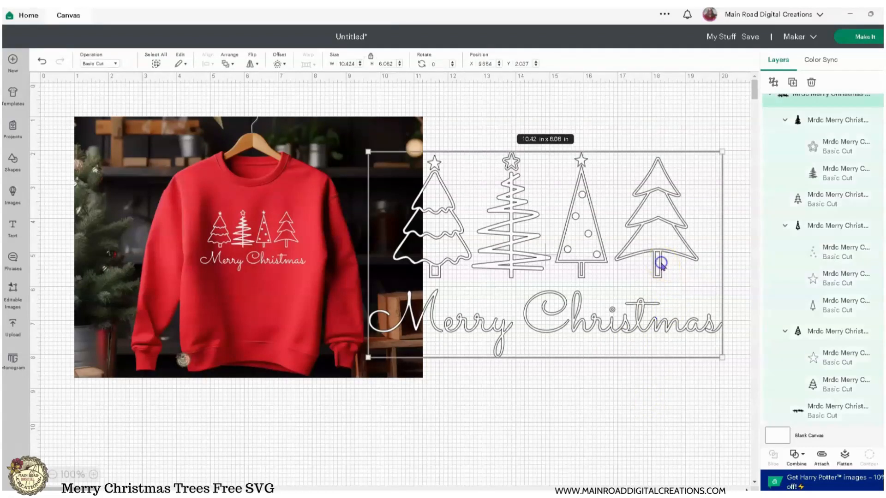
pyautogui.click(822, 456)
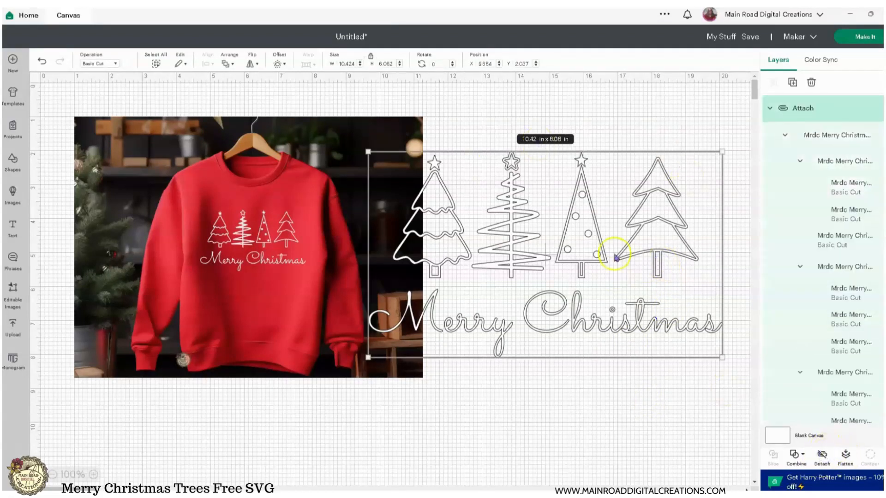
pyautogui.click(821, 456)
# - Delete the sweatshirt image from the canvas and show the hidden Christmas ornament image
pyautogui.click(249, 138)
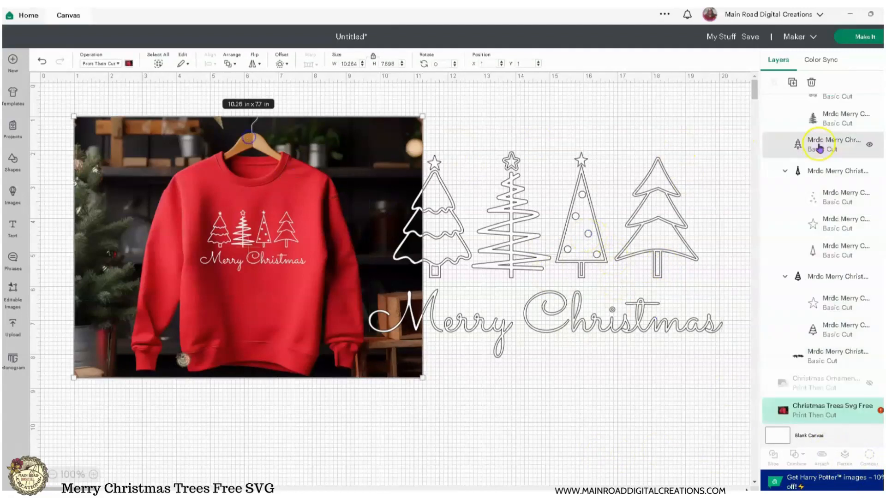
pyautogui.click(811, 82)
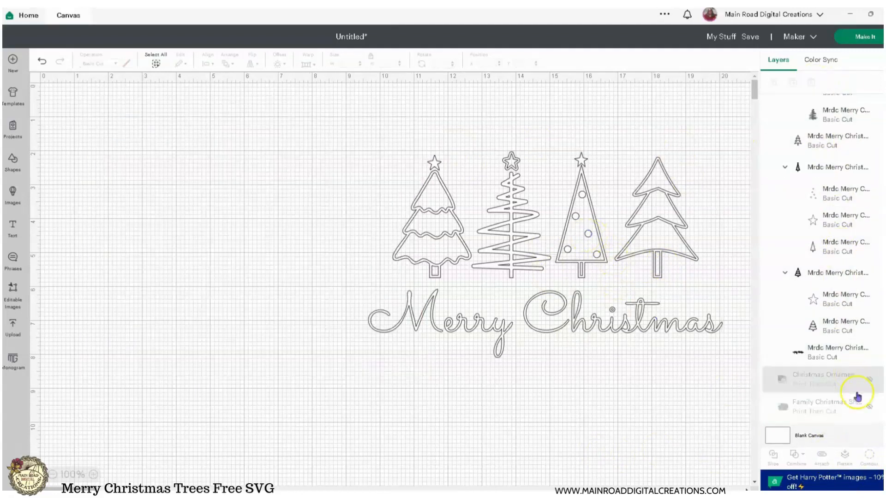
pyautogui.click(870, 379)
pyautogui.click(251, 199)
pyautogui.click(314, 340)
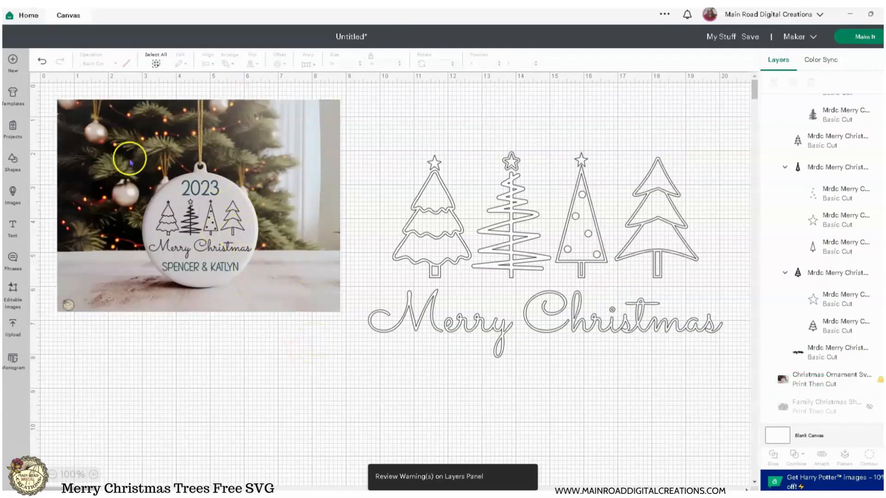
pyautogui.click(208, 203)
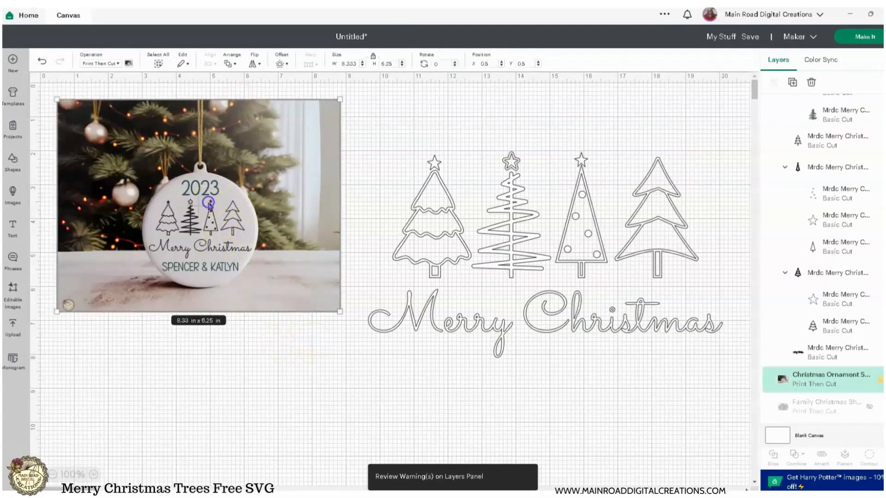
# - Add a circle shape, set its size to 3 × 3 in, and place it beside the ornament image
pyautogui.click(12, 162)
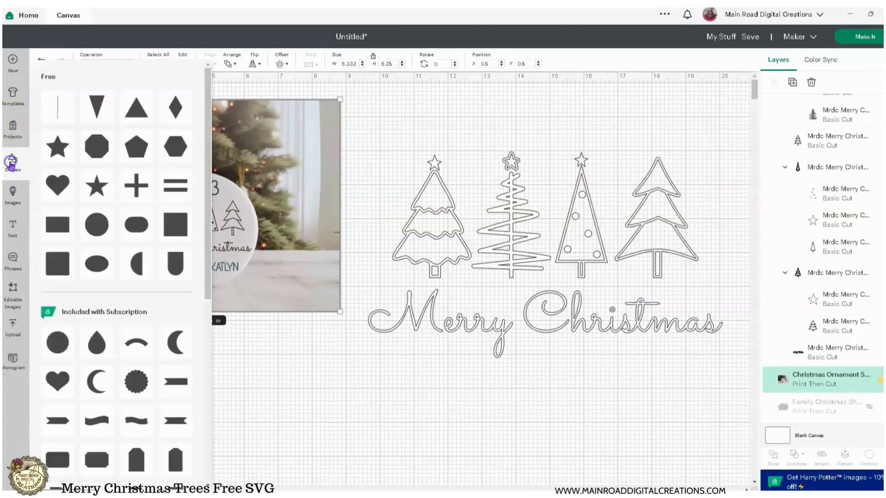
pyautogui.click(95, 225)
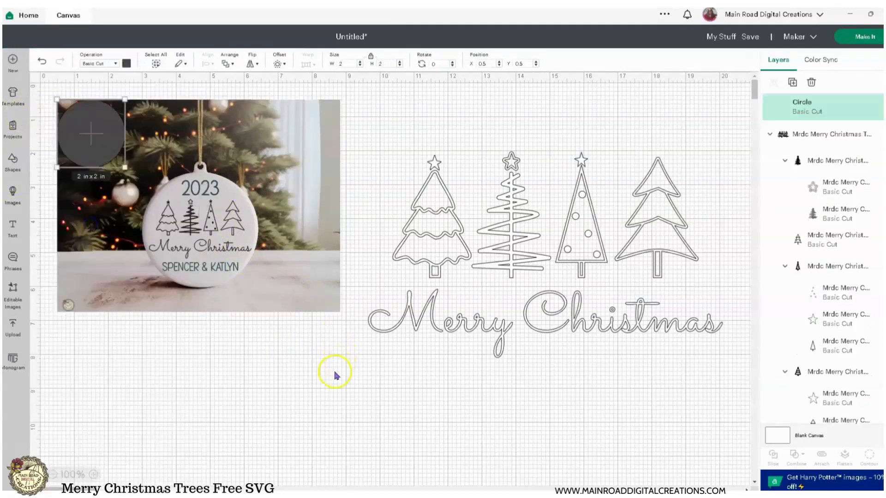
pyautogui.moveTo(92, 119); pyautogui.dragTo(291, 338)
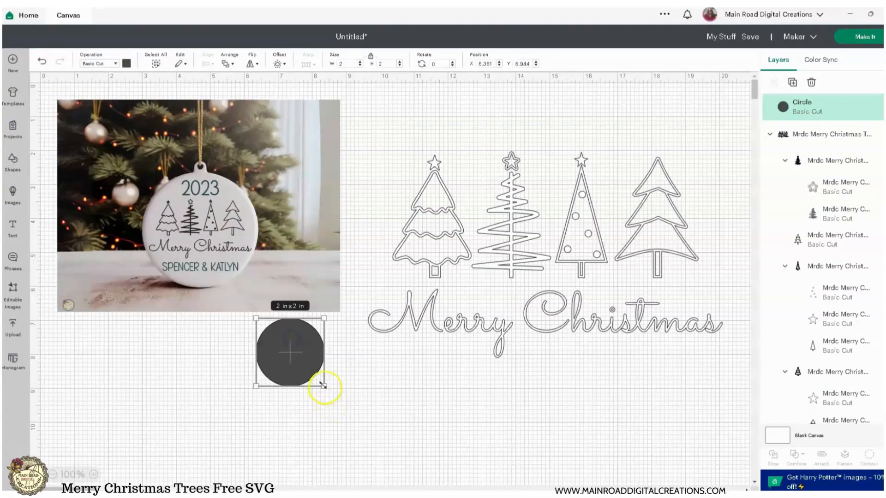
pyautogui.click(345, 63)
pyautogui.write('3')
pyautogui.click(439, 397)
pyautogui.moveTo(326, 386); pyautogui.dragTo(353, 266)
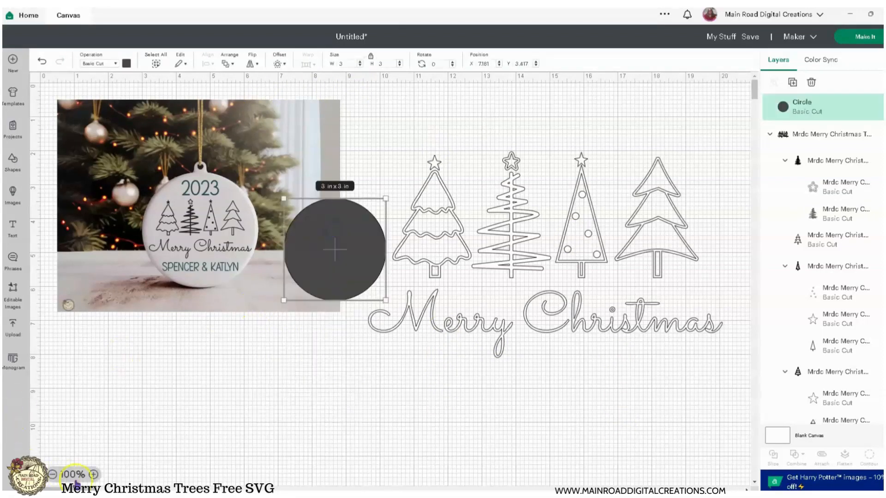
# - Shrink the tree design to about 7.31 × 4.25 in and move the circle to about X 7.278, Y 4.681
pyautogui.click(94, 473)
pyautogui.moveTo(358, 251); pyautogui.dragTo(232, 296)
pyautogui.moveTo(480, 253); pyautogui.dragTo(445, 251)
pyautogui.moveTo(323, 369); pyautogui.dragTo(506, 299)
pyautogui.moveTo(200, 272); pyautogui.dragTo(306, 275)
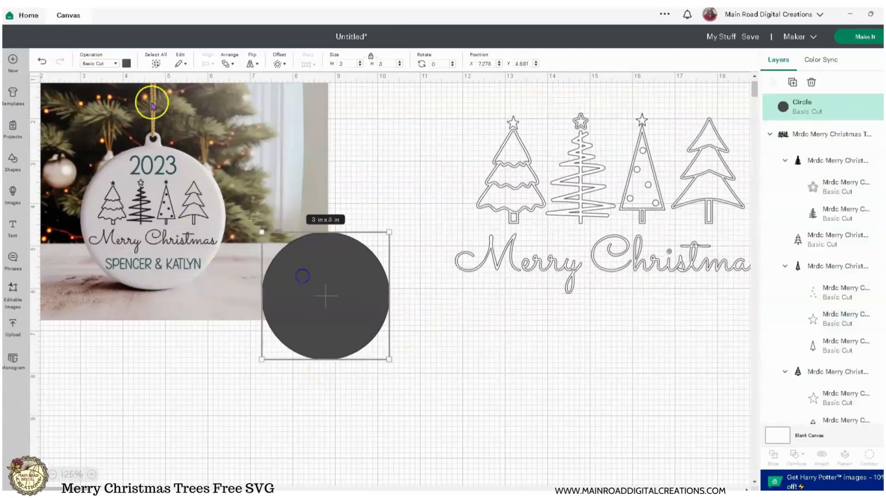
# - Change the 3 in circle's operation to Guide and shift it just clear of the ornament in the image
pyautogui.click(102, 63)
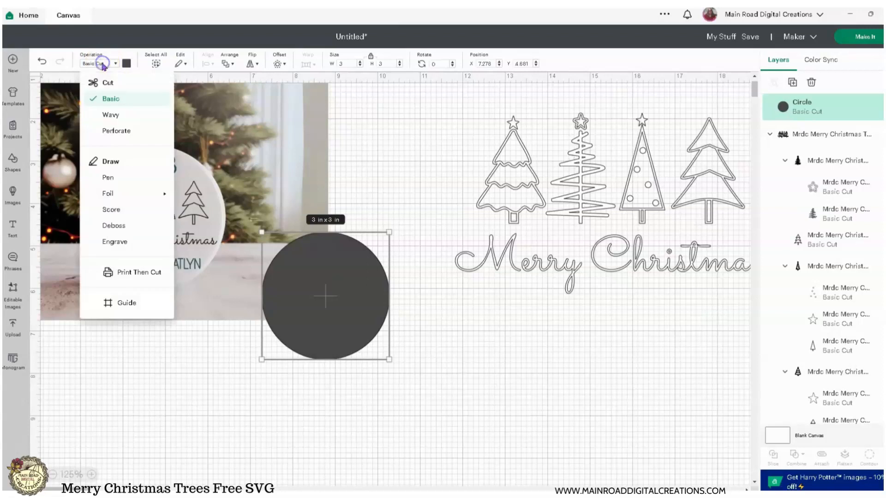
pyautogui.click(135, 305)
pyautogui.click(455, 415)
pyautogui.moveTo(366, 341); pyautogui.dragTo(397, 354)
# - Move the Merry Christmas trees design closer to the ornament photo and shrink it to about 2.96 × 1.72 in
pyautogui.click(530, 198)
pyautogui.moveTo(531, 198); pyautogui.dragTo(397, 174)
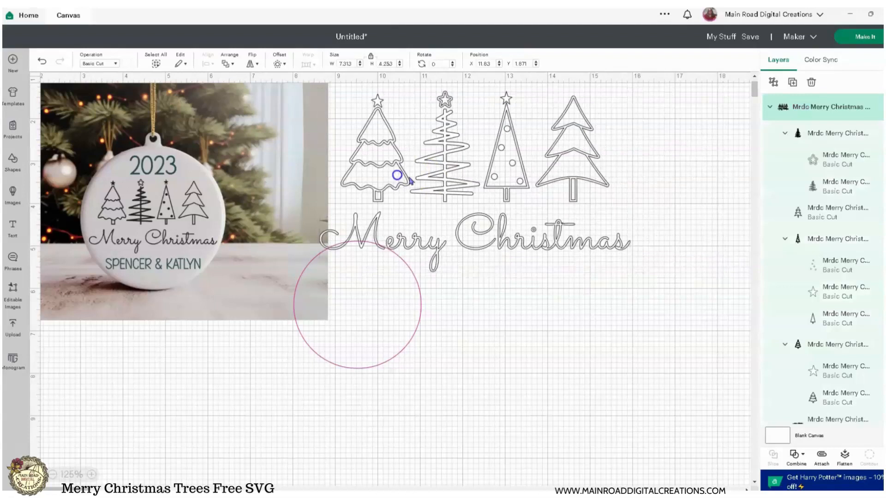
pyautogui.moveTo(635, 268); pyautogui.dragTo(524, 312)
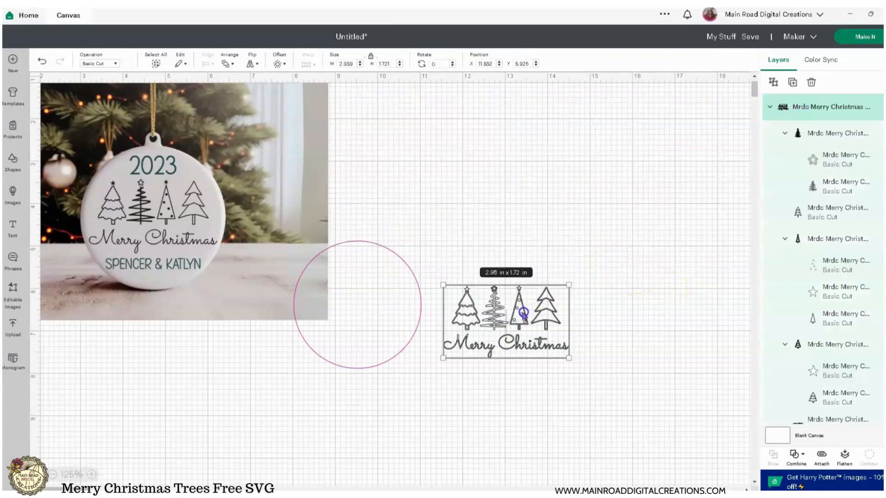
# - Place the 3 in guide circle around the tree design at about X 11.556, Y 5.25
pyautogui.click(92, 475)
pyautogui.moveTo(108, 266); pyautogui.dragTo(162, 286)
pyautogui.click(415, 400)
pyautogui.moveTo(395, 376); pyautogui.dragTo(569, 393)
pyautogui.click(92, 475)
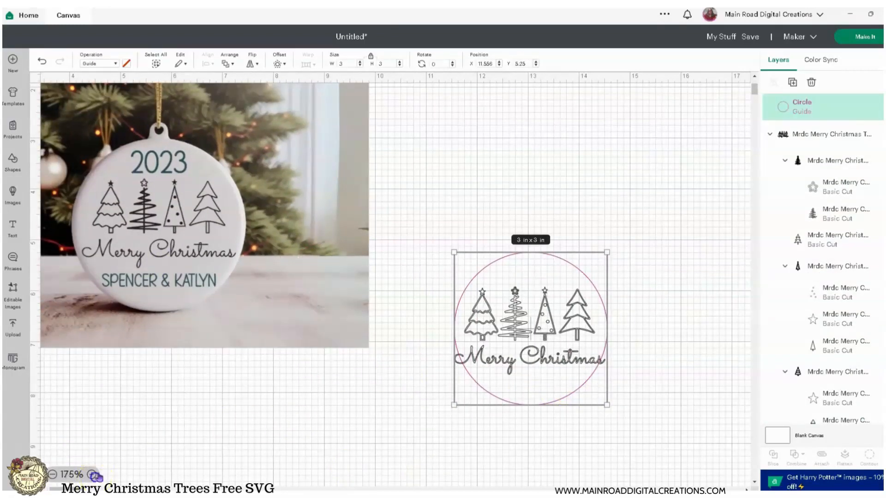
# - Move the guide circle and tree design together beside the ornament photo, with the circle at about X 10.681, Y 4.369
pyautogui.moveTo(679, 454); pyautogui.dragTo(515, 320)
pyautogui.moveTo(526, 328); pyautogui.dragTo(474, 281)
pyautogui.moveTo(174, 187); pyautogui.dragTo(203, 239)
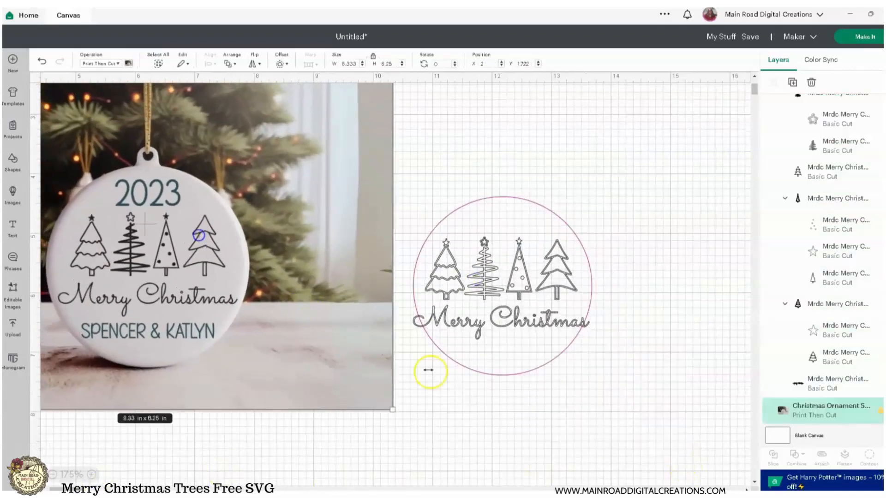
pyautogui.click(604, 418)
pyautogui.click(548, 323)
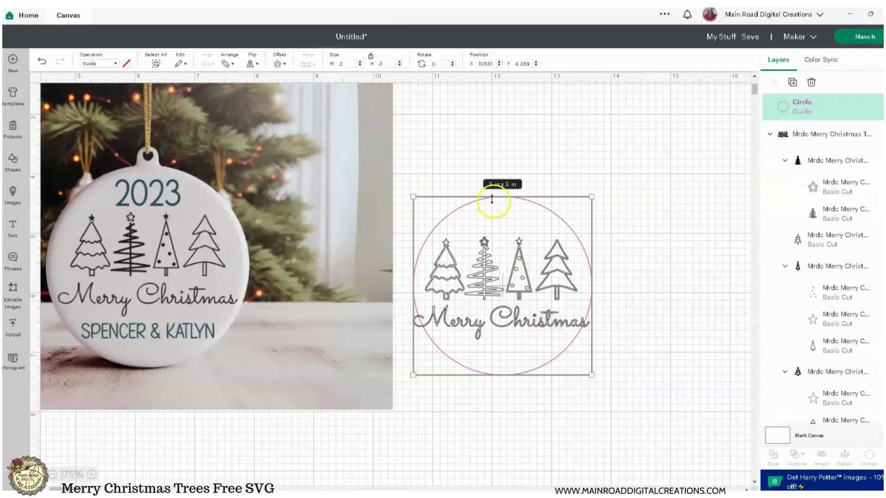
pyautogui.moveTo(492, 199); pyautogui.dragTo(491, 194)
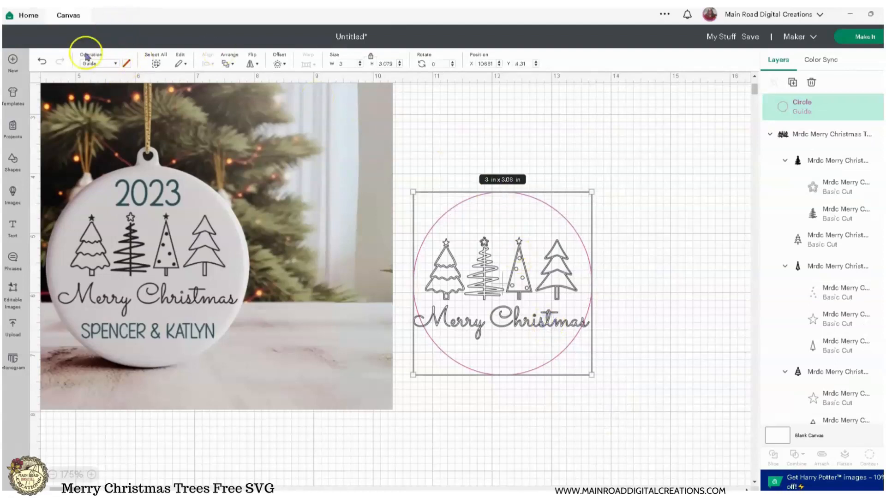
pyautogui.click(42, 61)
pyautogui.click(659, 380)
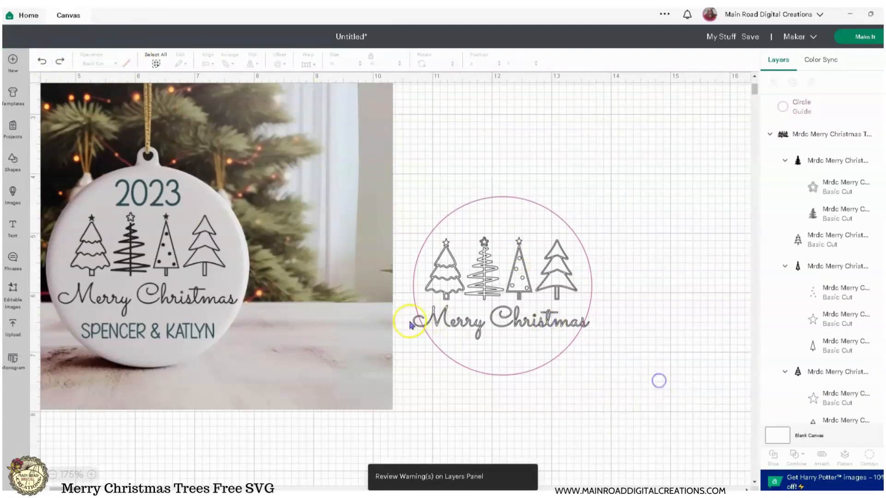
pyautogui.click(415, 323)
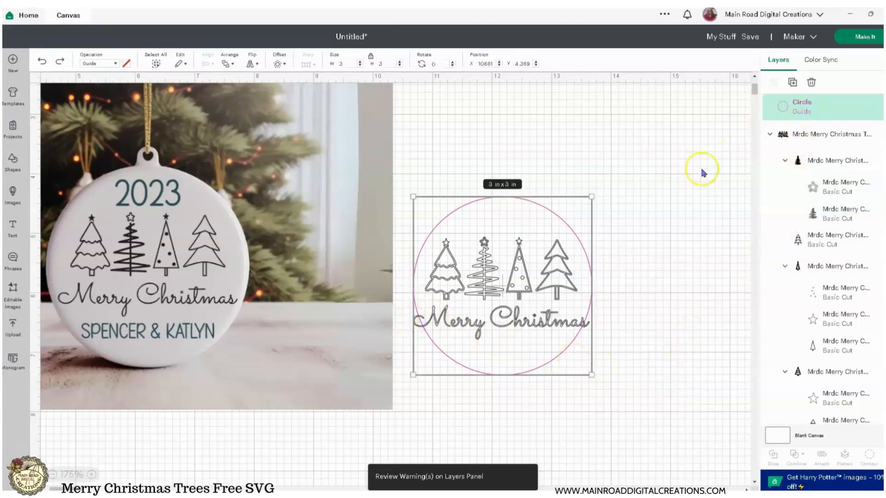
pyautogui.click(699, 198)
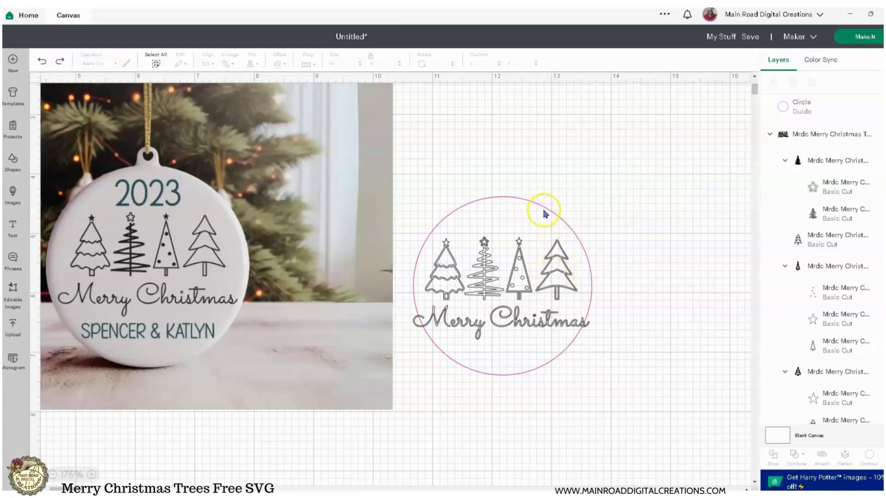
# - Move the guide circle off the tree design to about X 13.167, Y 2.306
pyautogui.moveTo(545, 211); pyautogui.dragTo(645, 116)
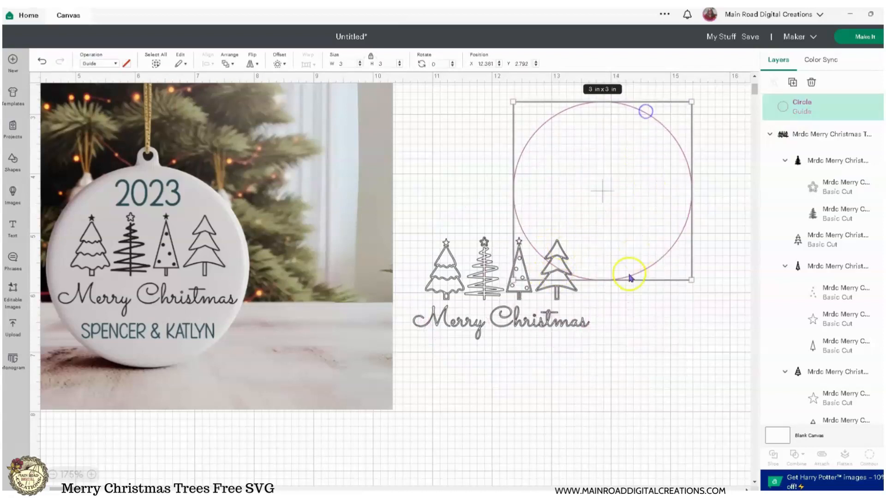
pyautogui.click(648, 325)
pyautogui.moveTo(635, 275); pyautogui.dragTo(685, 247)
# - Ungroup the Merry Christmas trees design so the trees and lettering can be handled separately
pyautogui.click(524, 286)
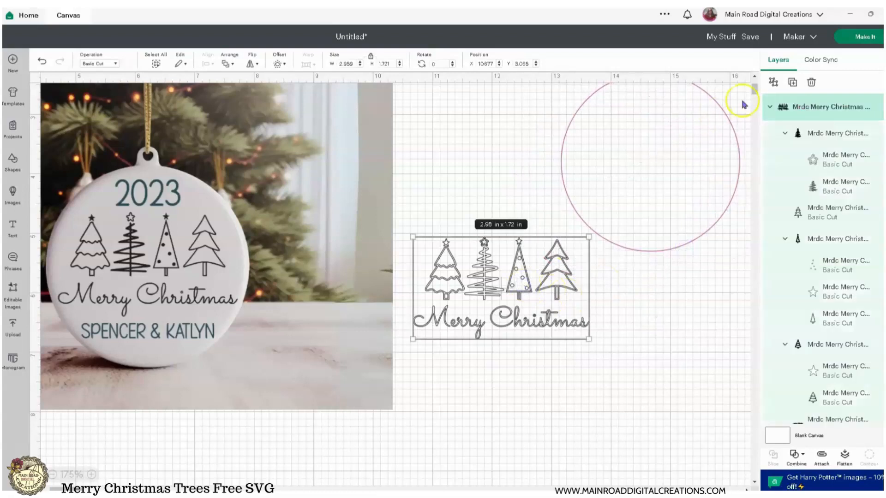
pyautogui.click(773, 82)
pyautogui.click(640, 358)
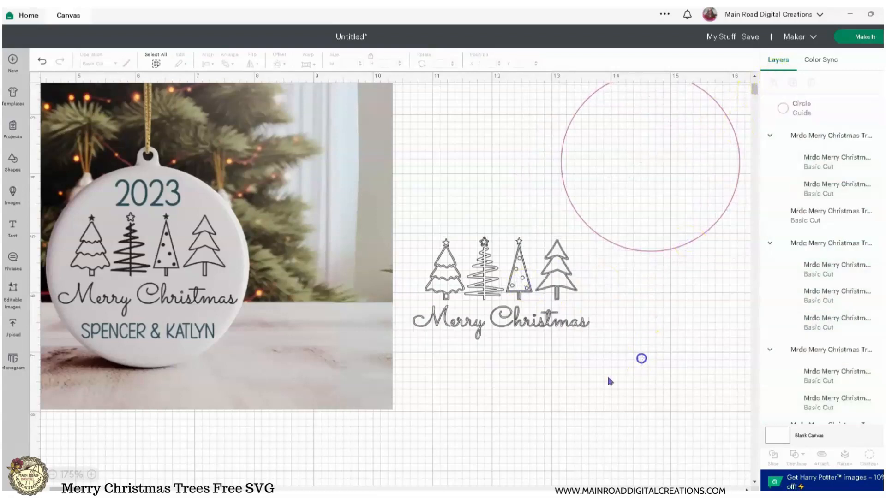
pyautogui.click(484, 275)
pyautogui.click(406, 223)
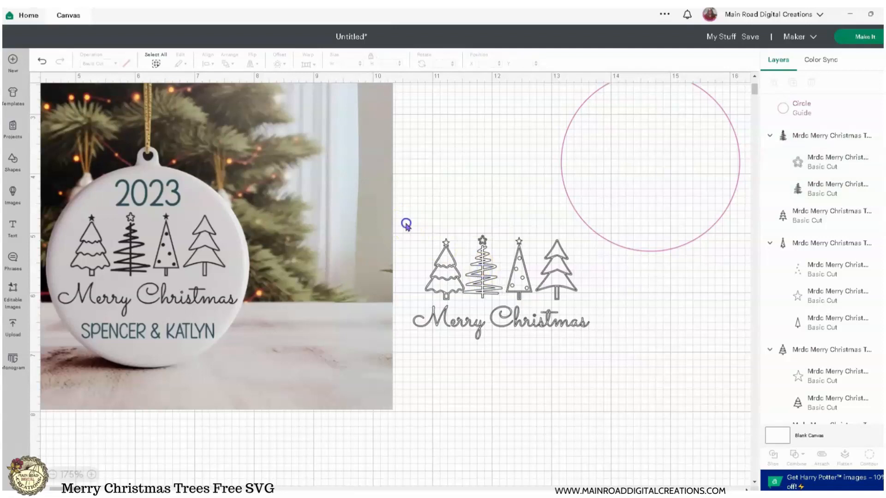
pyautogui.click(41, 61)
pyautogui.moveTo(415, 234); pyautogui.dragTo(579, 296)
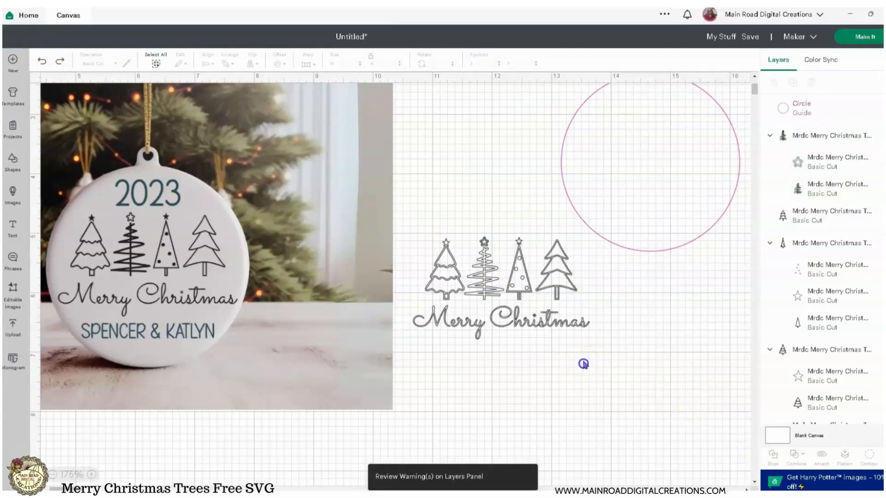
pyautogui.click(555, 325)
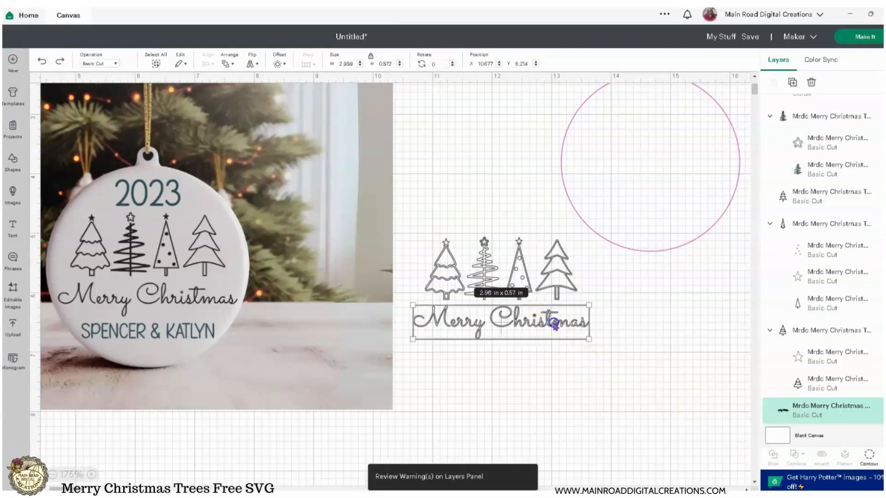
pyautogui.click(579, 279)
pyautogui.moveTo(603, 277); pyautogui.dragTo(404, 251)
pyautogui.click(658, 408)
# - Nudge the guide circle horizontally farther away until it is well clear of the trees
pyautogui.click(667, 249)
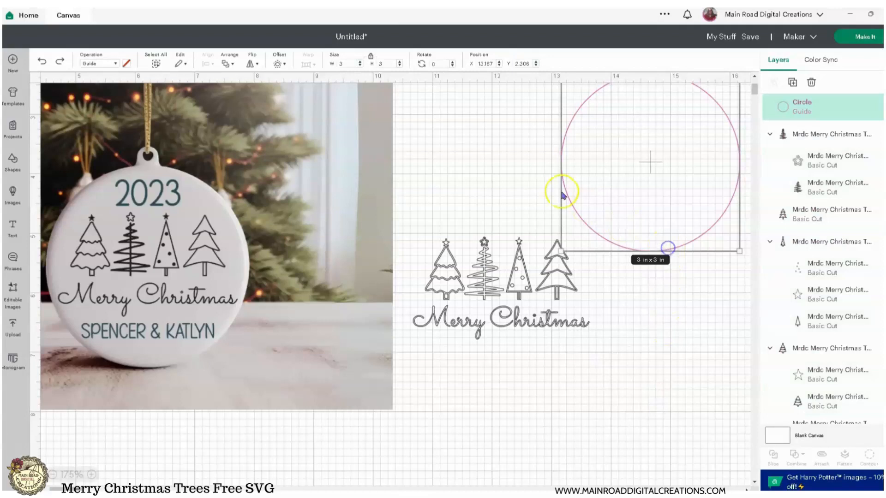
pyautogui.click(541, 159)
pyautogui.moveTo(561, 159); pyautogui.dragTo(601, 191)
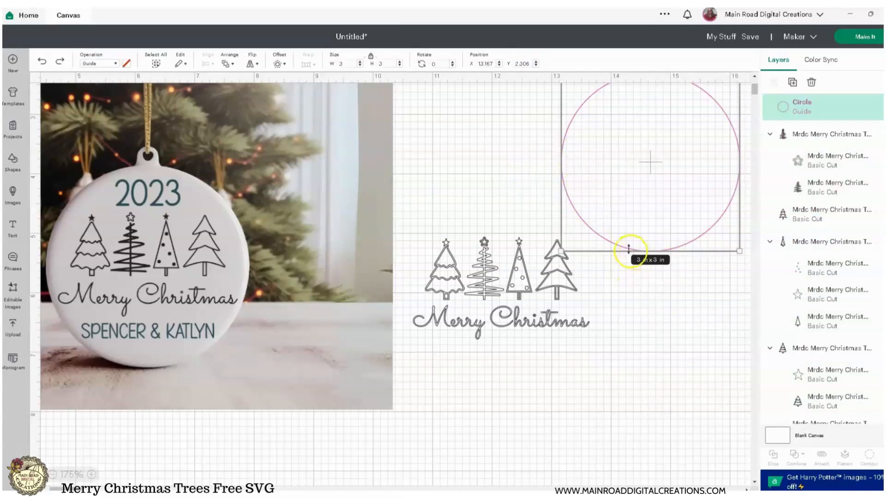
pyautogui.press('Right')
pyautogui.press('Right')
pyautogui.press('Right')
pyautogui.press('Right')
pyautogui.press('Right')
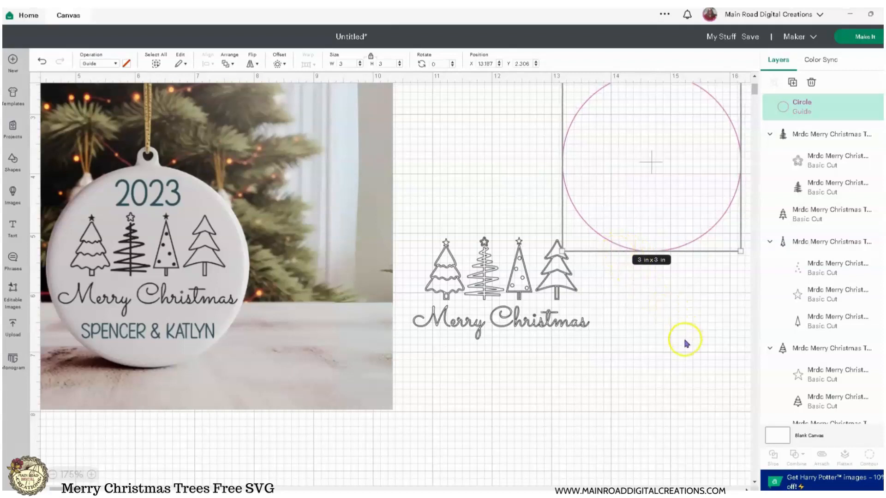
pyautogui.press('Right')
pyautogui.press('Right')
pyautogui.press('Right')
pyautogui.press('Right')
pyautogui.press('Right')
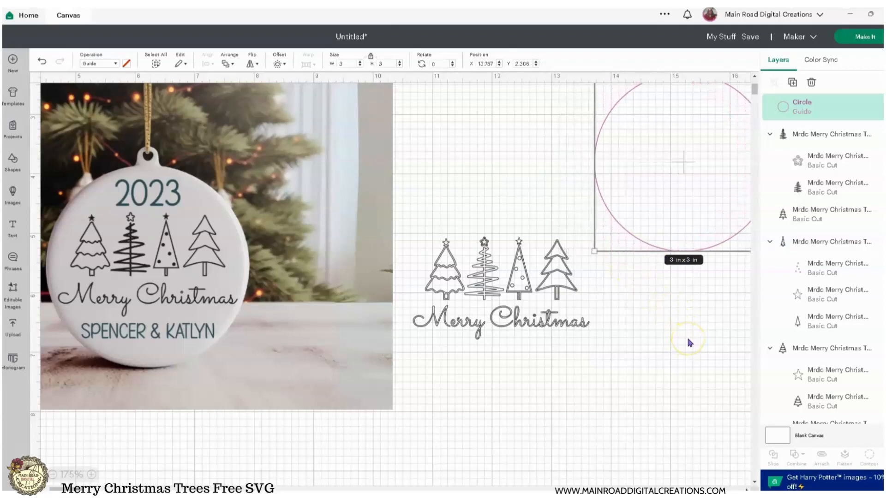
pyautogui.click(688, 340)
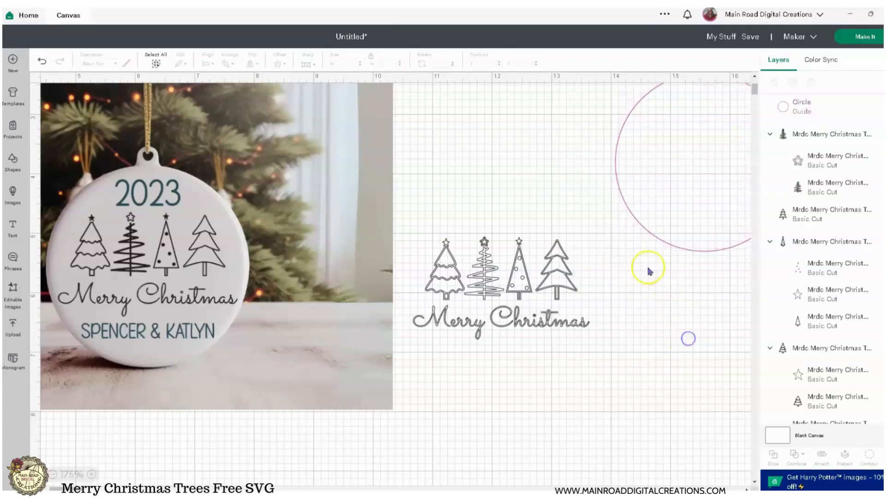
# - Select the four trees without the lettering and group them
pyautogui.click(447, 242)
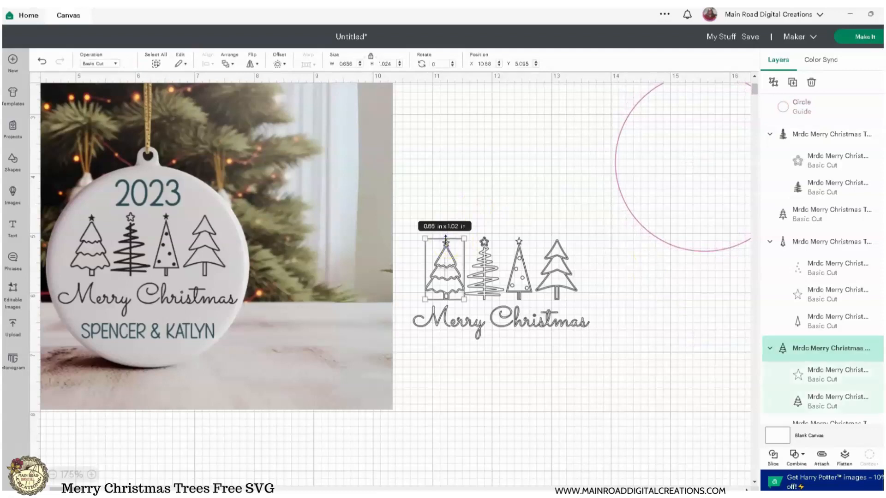
pyautogui.keyDown('shift'); pyautogui.click(487, 259); pyautogui.keyUp('shift')
pyautogui.keyDown('shift'); pyautogui.click(520, 258); pyautogui.keyUp('shift')
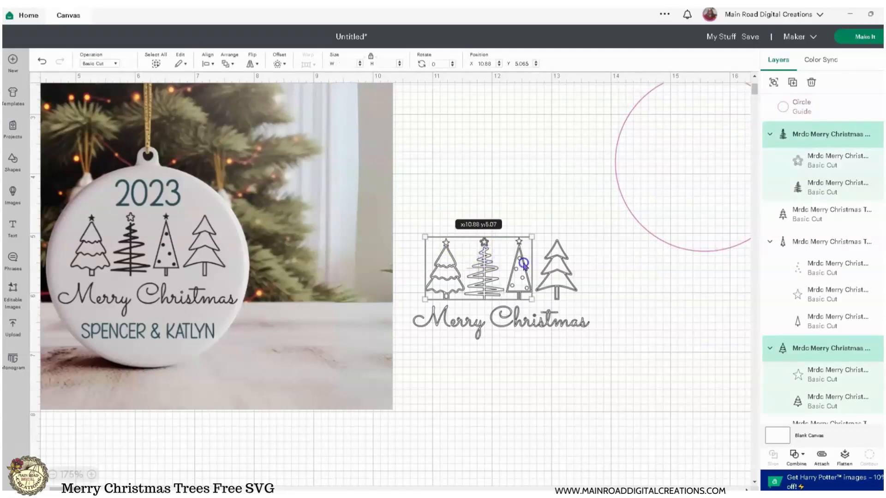
pyautogui.keyDown('shift'); pyautogui.click(545, 263); pyautogui.keyUp('shift')
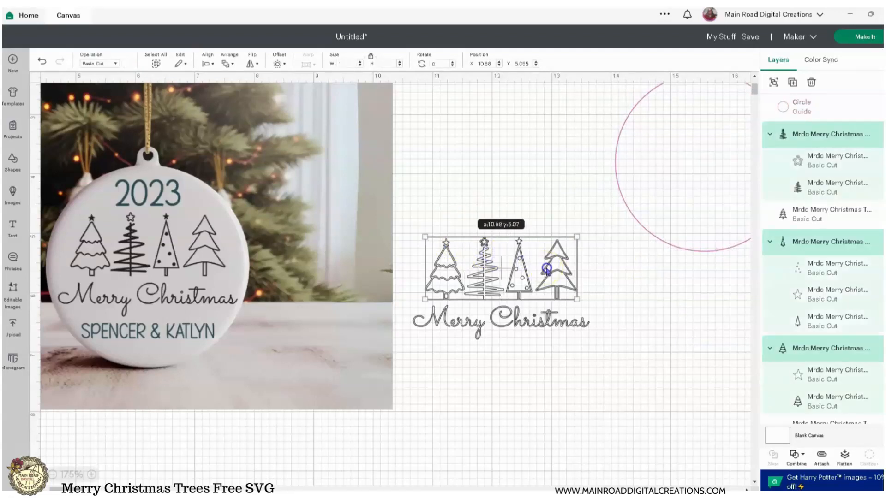
pyautogui.click(772, 84)
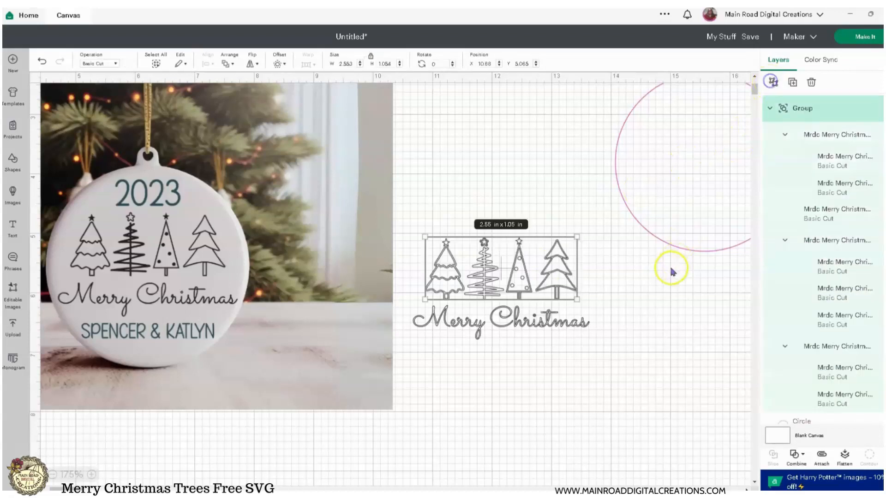
# - Set the material colour of the grouped trees to black
pyautogui.click(123, 64)
pyautogui.click(196, 155)
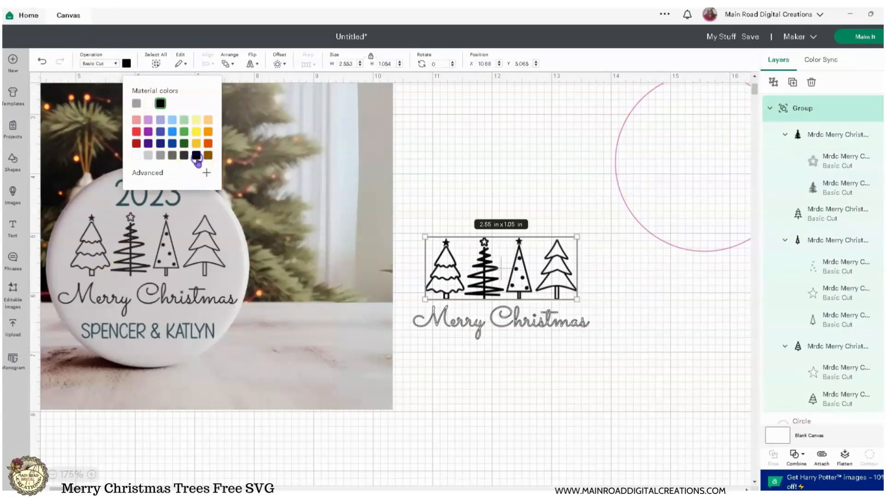
pyautogui.click(586, 400)
# - Select the trees together with the Merry Christmas lettering, colour them black and attach them to each other
pyautogui.click(543, 327)
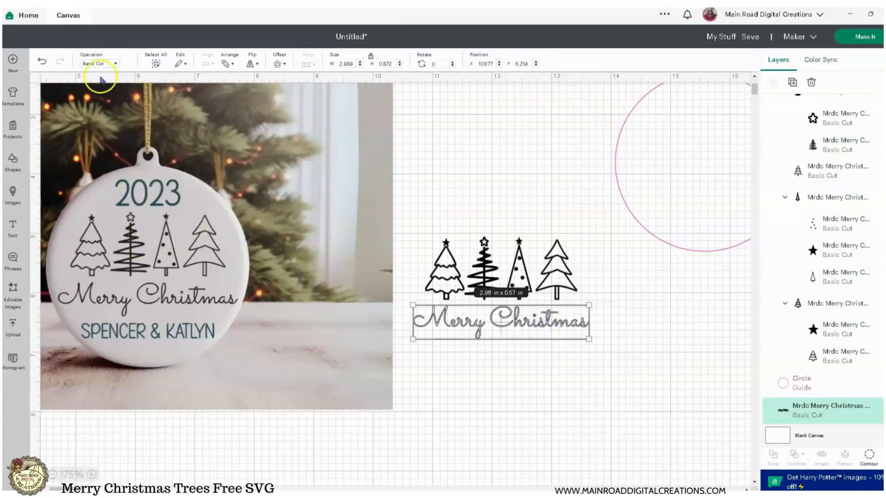
pyautogui.moveTo(583, 387); pyautogui.dragTo(441, 215)
pyautogui.hotkey('ctrl', 'g')
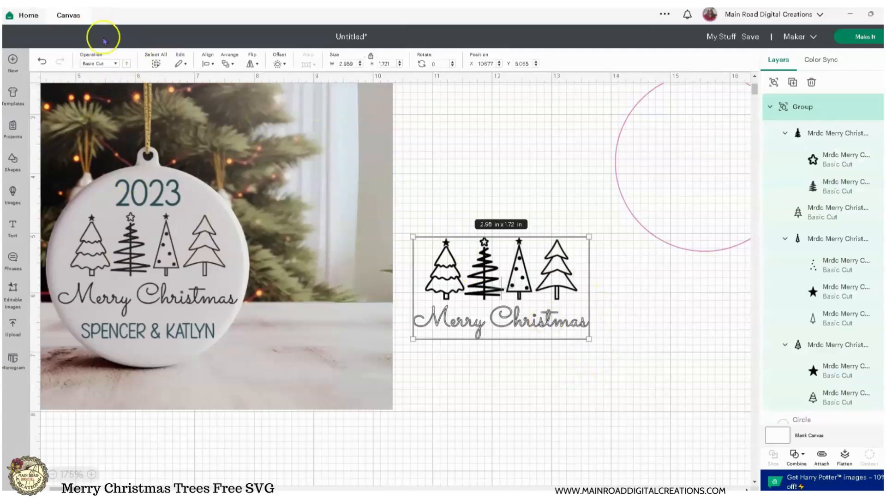
pyautogui.click(130, 66)
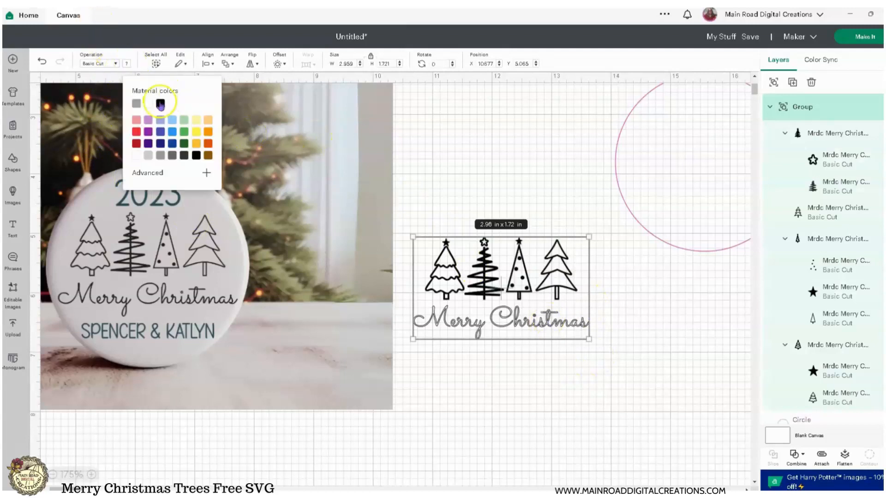
pyautogui.click(148, 103)
pyautogui.click(821, 457)
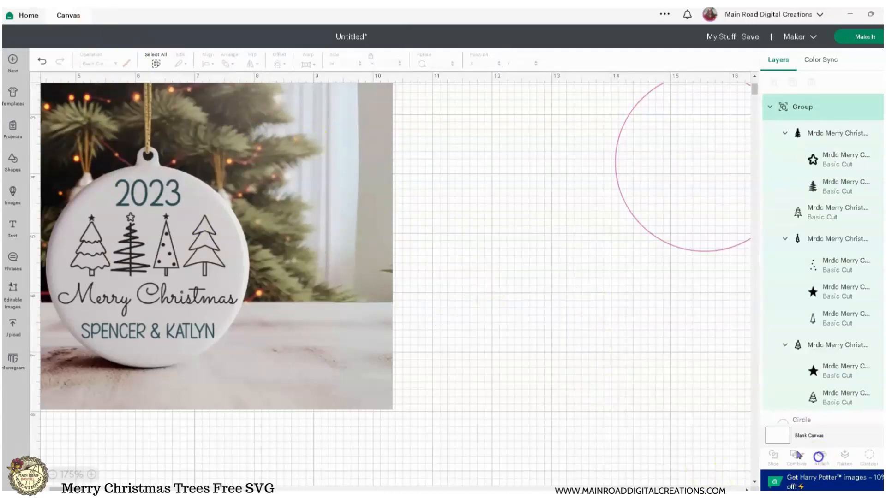
pyautogui.click(504, 365)
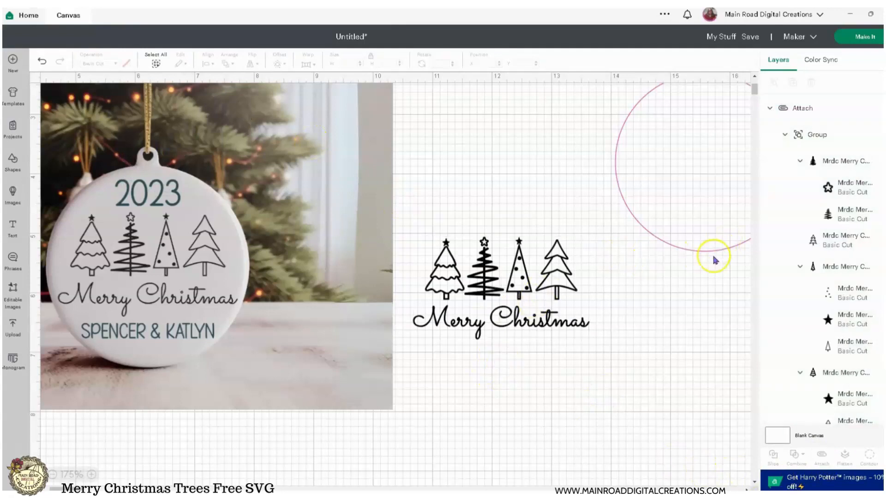
# - Add a new text object and place it below the Merry Christmas lettering at about X 11.309, Y 6.858
pyautogui.click(13, 227)
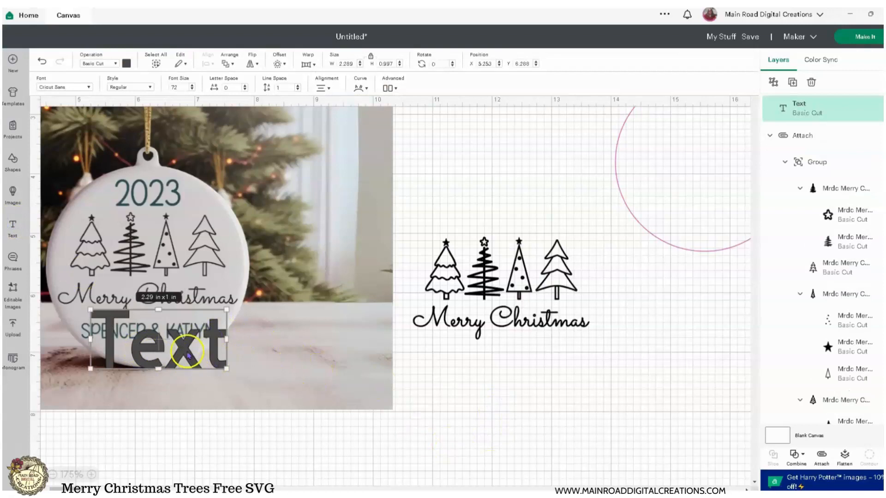
pyautogui.moveTo(166, 352); pyautogui.dragTo(527, 387)
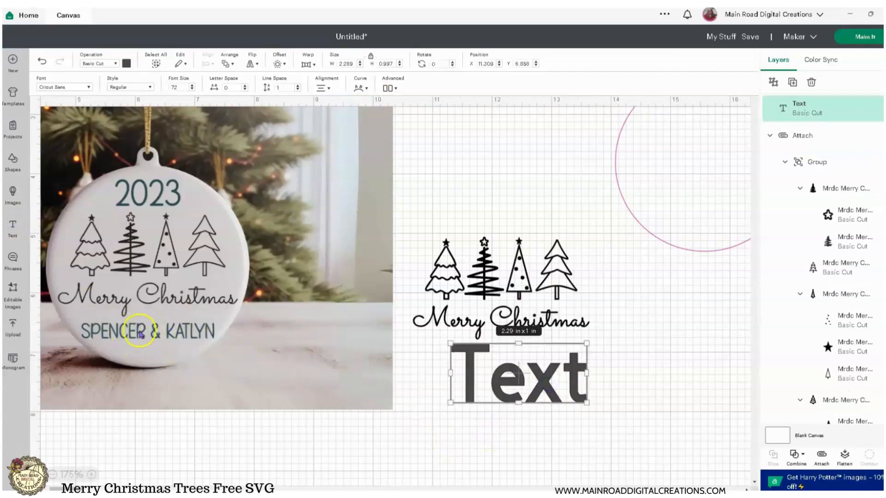
# - Set the new text's font to the system font Beautiful Sunday and browse the bookmarked fonts
pyautogui.click(58, 88)
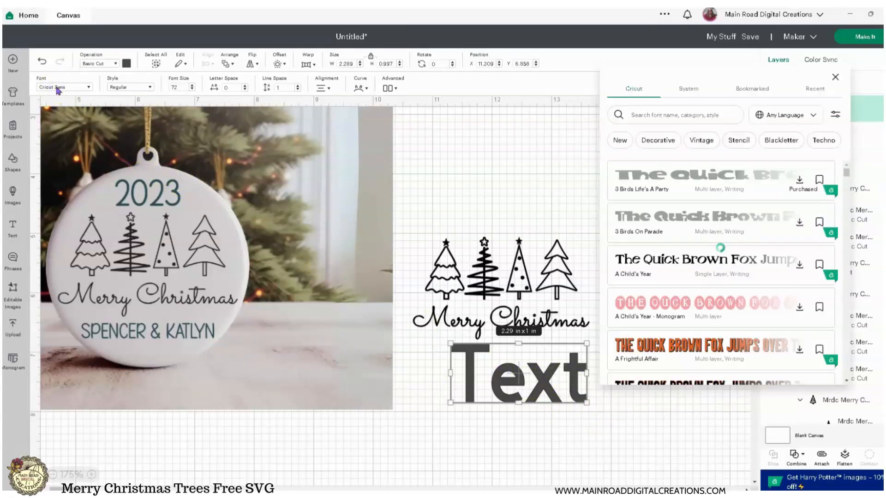
pyautogui.moveTo(708, 69); pyautogui.dragTo(728, 68)
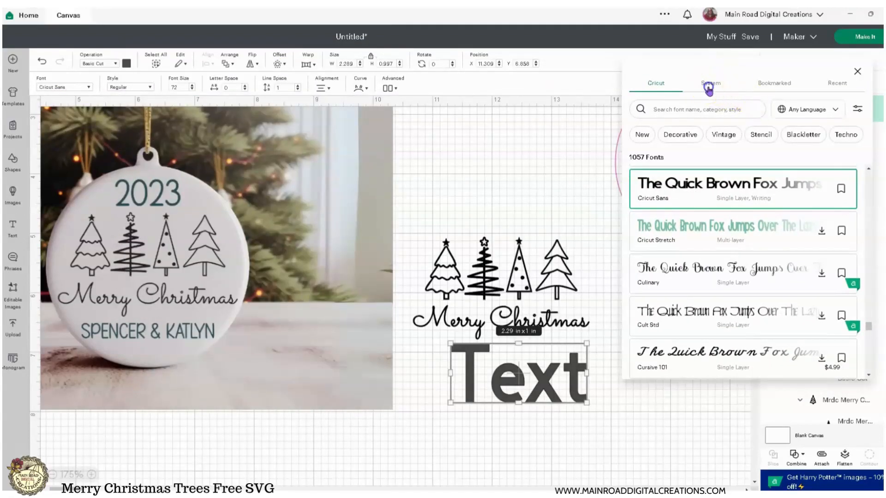
pyautogui.click(708, 88)
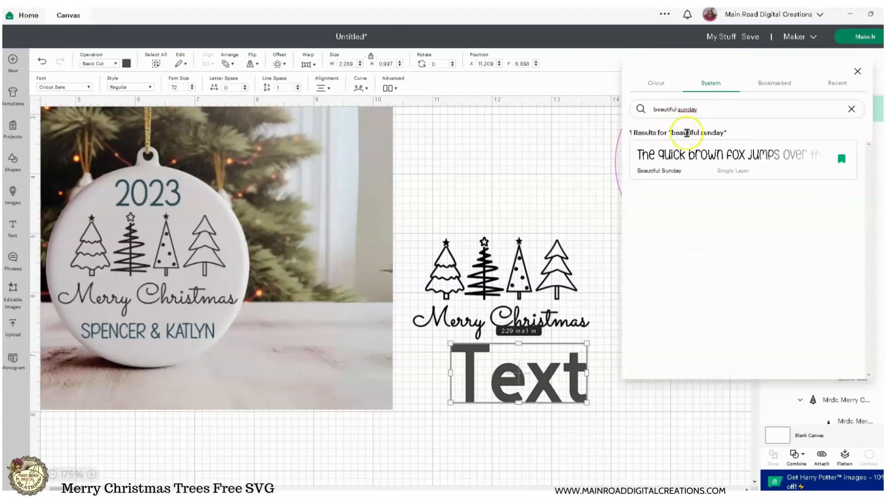
pyautogui.click(689, 158)
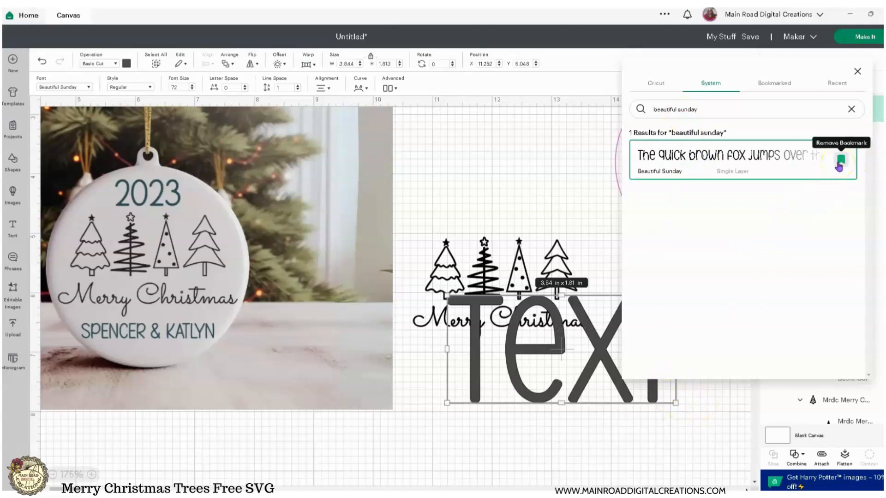
pyautogui.click(776, 90)
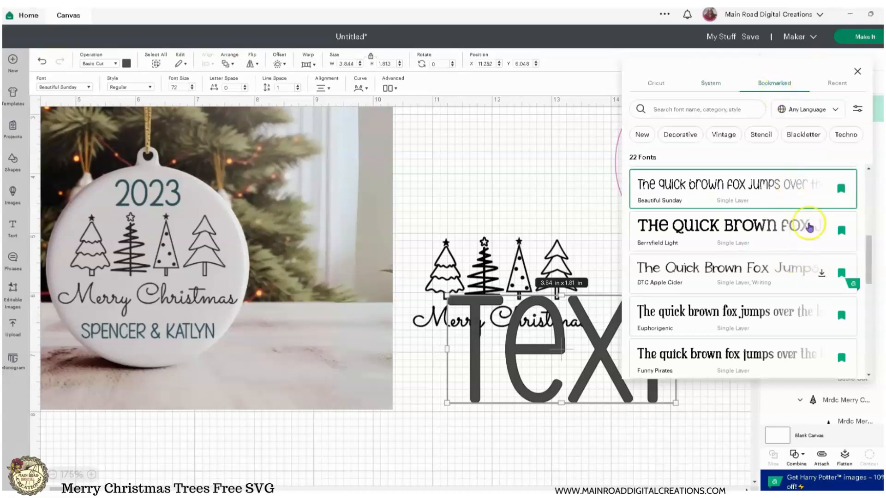
pyautogui.scroll(-5, 810, 236)
pyautogui.scroll(8, 810, 254)
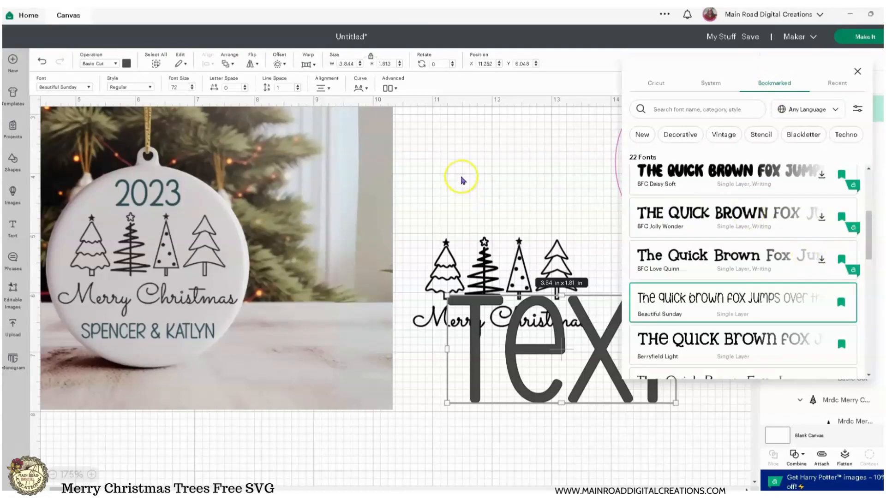
pyautogui.click(461, 176)
# - Shrink the new text below the Merry Christmas lettering and change its wording to 2023
pyautogui.click(618, 372)
pyautogui.moveTo(455, 304); pyautogui.dragTo(589, 360)
pyautogui.moveTo(625, 386); pyautogui.dragTo(520, 387)
pyautogui.write('20253')
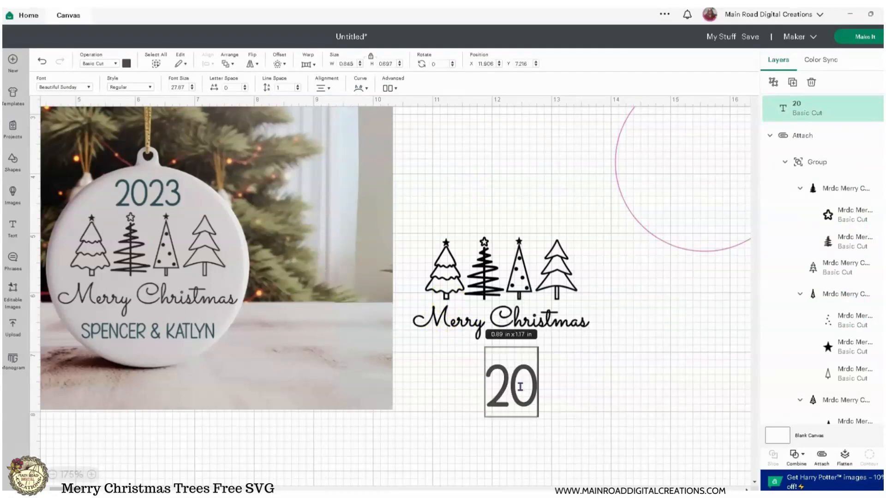
pyautogui.press('BackSpace')
pyautogui.press('BackSpace')
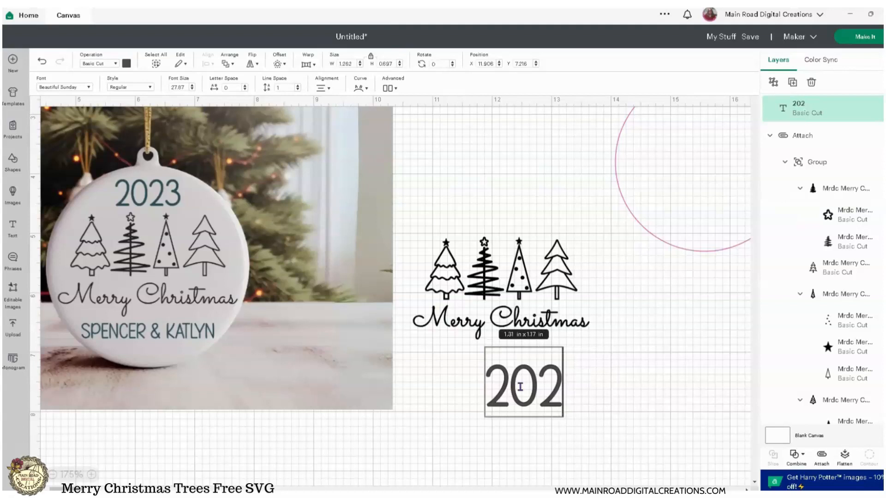
pyautogui.write('3')
pyautogui.click(617, 396)
# - Move the 2023 text above the trees to about X 11.322, Y 4.119 and scale it to about 1.47 × 0.6 in
pyautogui.click(556, 400)
pyautogui.moveTo(553, 397); pyautogui.dragTo(539, 216)
pyautogui.click(530, 151)
pyautogui.click(514, 189)
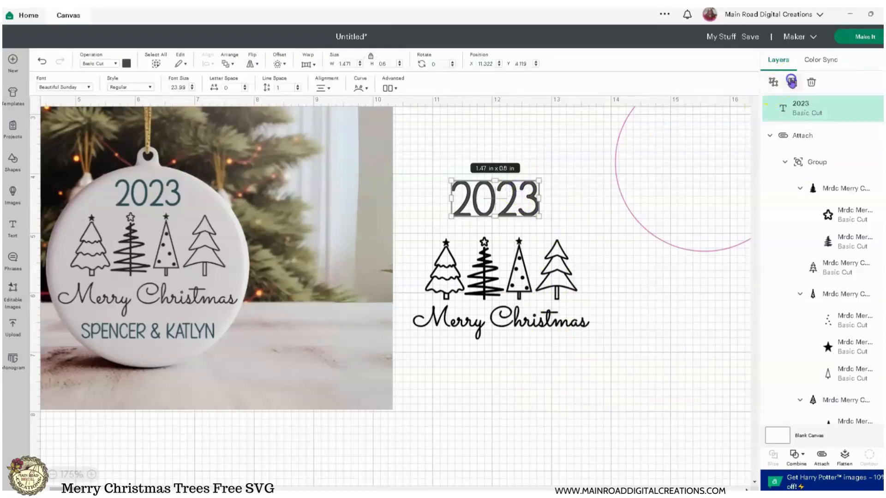
# - Duplicate the 2023 text, place the copy below the lettering and replace its wording with the couple's first names joined by an ampersand
pyautogui.click(793, 82)
pyautogui.click(128, 134)
pyautogui.moveTo(128, 134); pyautogui.dragTo(499, 390)
pyautogui.doubleClick(501, 389)
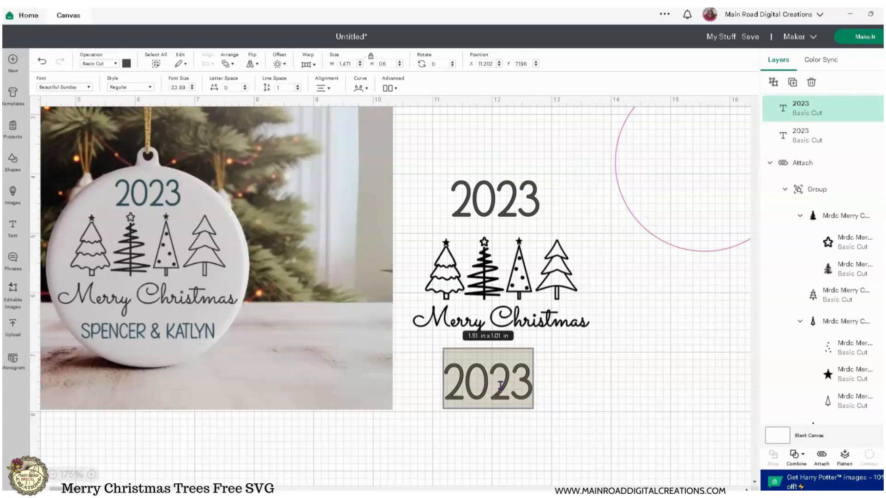
pyautogui.write('SPE')
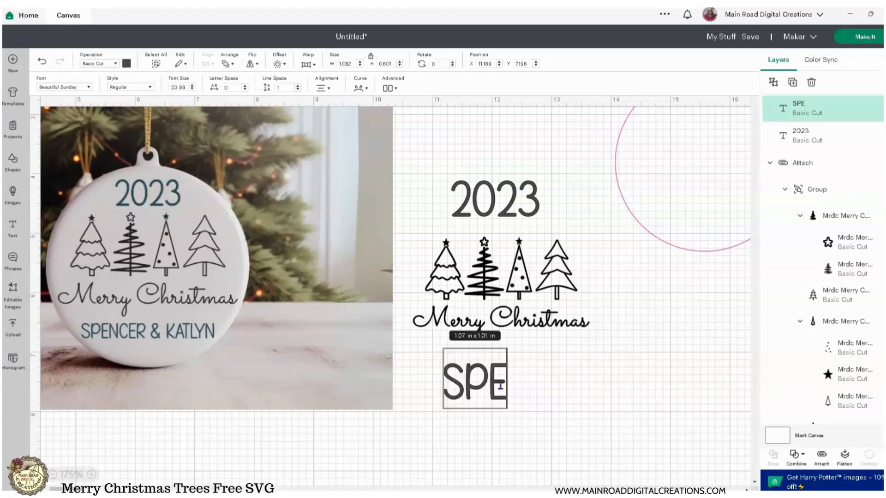
pyautogui.write('NCER &')
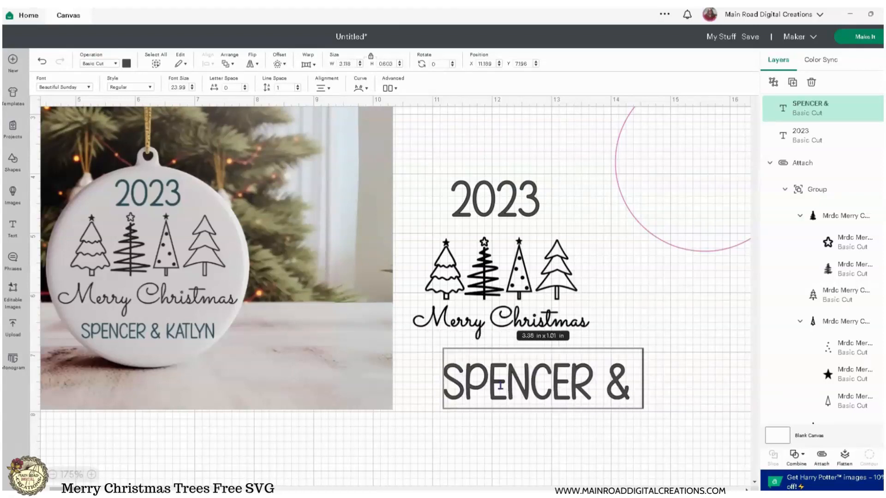
pyautogui.write(' KATLYN')
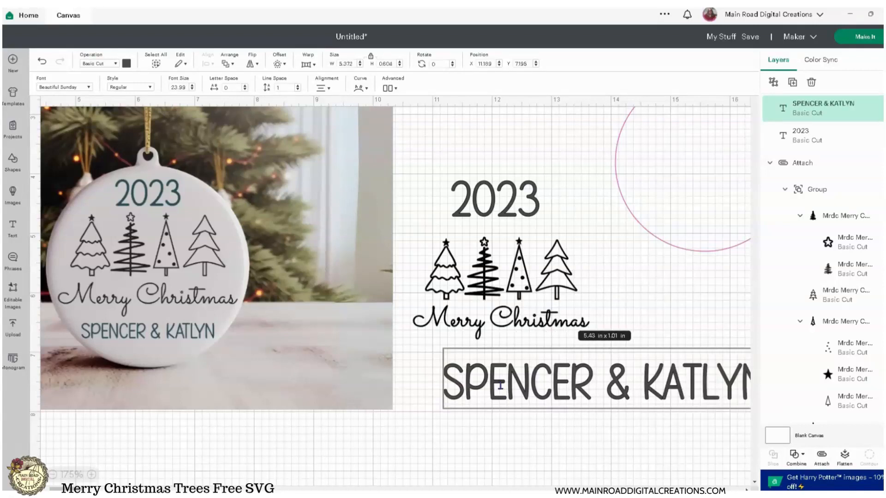
pyautogui.click(684, 452)
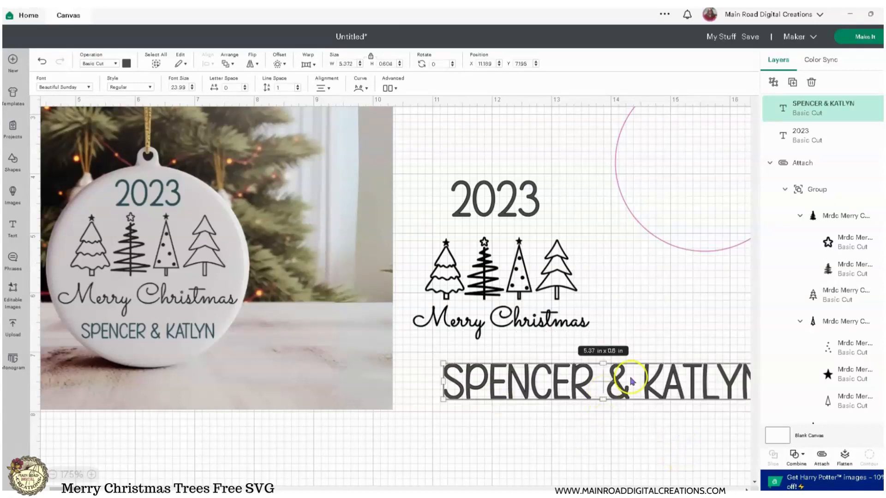
# - Move the 3-inch guide circle over the design to about X 10.688, Y 3.889 and send it to the back
pyautogui.moveTo(672, 248); pyautogui.dragTo(471, 341)
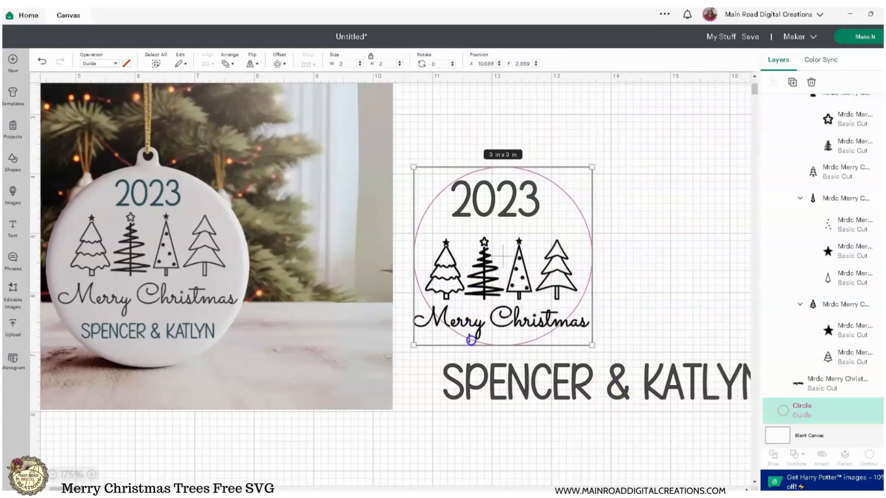
pyautogui.rightClick(587, 287)
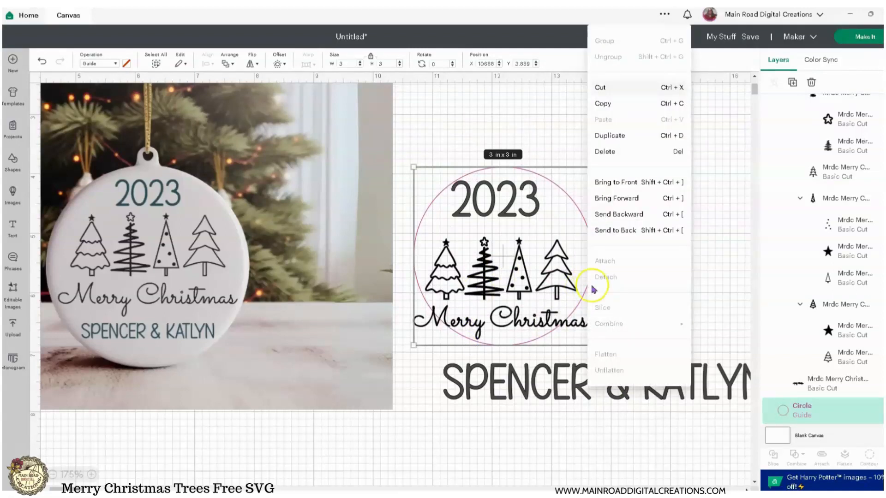
pyautogui.click(619, 230)
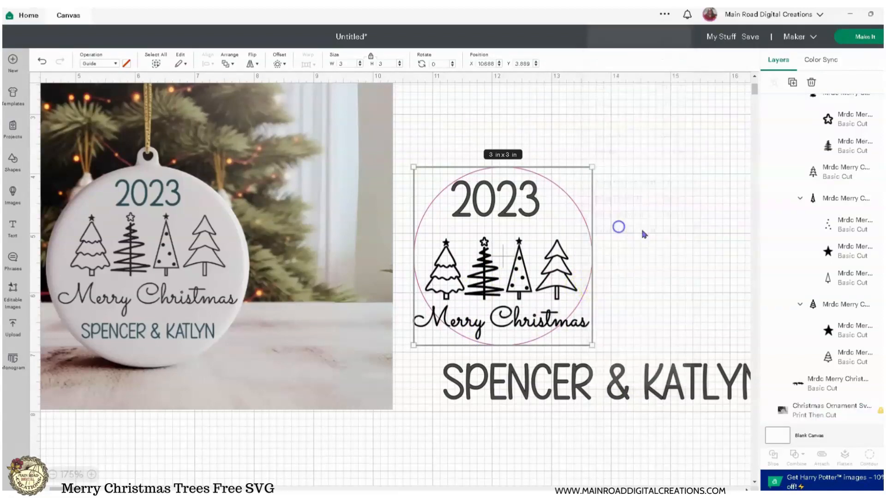
pyautogui.click(688, 222)
# - Move the 2023 text out of the guide circle, then shrink the attached trees and lettering to about 2.5 in wide and centre them inside it
pyautogui.click(536, 216)
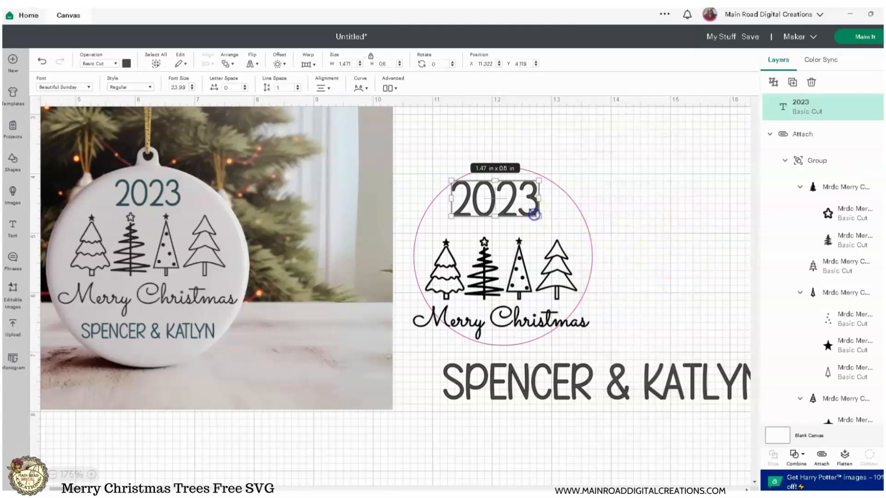
pyautogui.moveTo(492, 210); pyautogui.dragTo(631, 156)
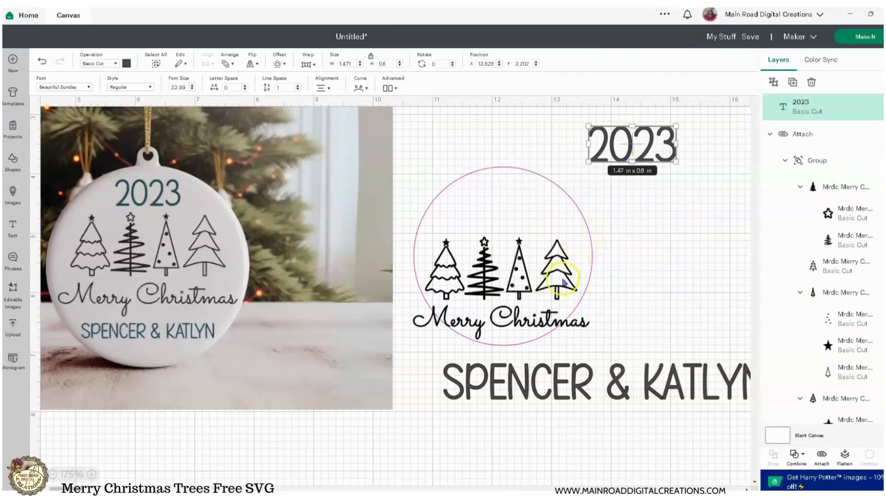
pyautogui.click(562, 280)
pyautogui.moveTo(590, 340); pyautogui.dragTo(552, 315)
pyautogui.click(685, 248)
pyautogui.click(583, 208)
pyautogui.click(503, 265)
pyautogui.moveTo(592, 317); pyautogui.dragTo(544, 299)
pyautogui.click(651, 275)
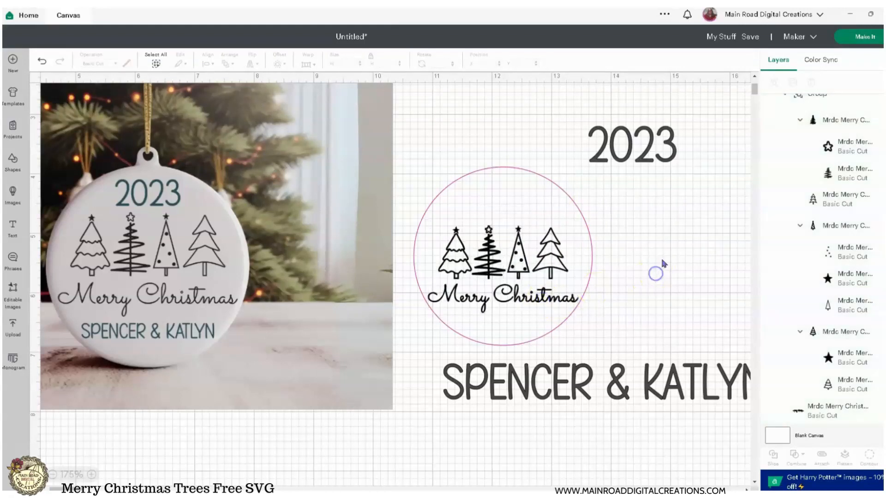
# - Place the 2023 text inside the guide circle above the trees and make it slightly smaller
pyautogui.moveTo(643, 161); pyautogui.dragTo(515, 215)
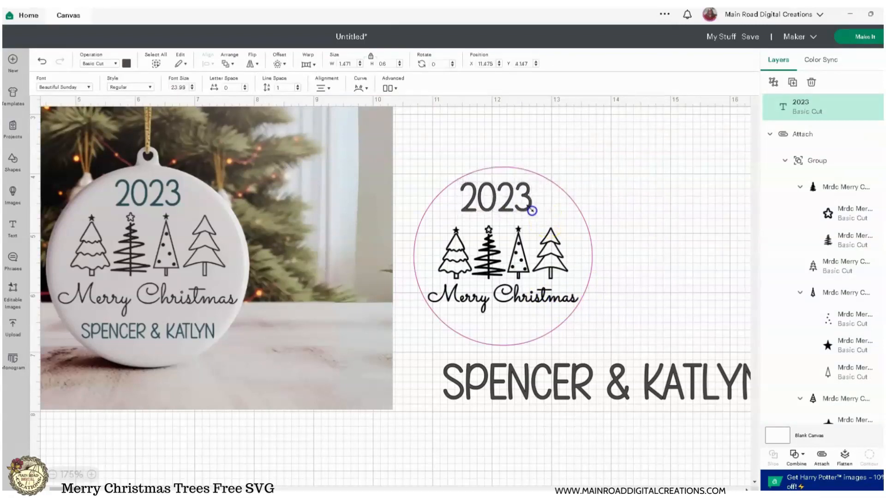
pyautogui.click(619, 187)
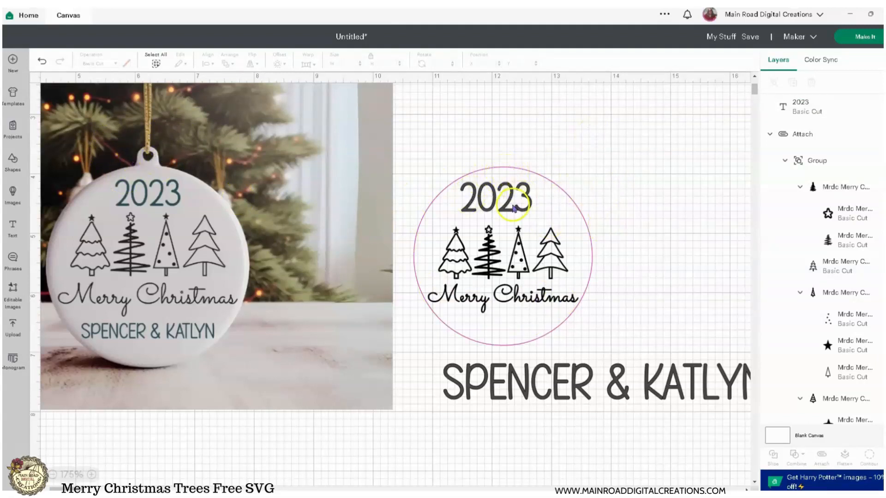
pyautogui.moveTo(509, 212); pyautogui.dragTo(514, 216)
pyautogui.click(631, 194)
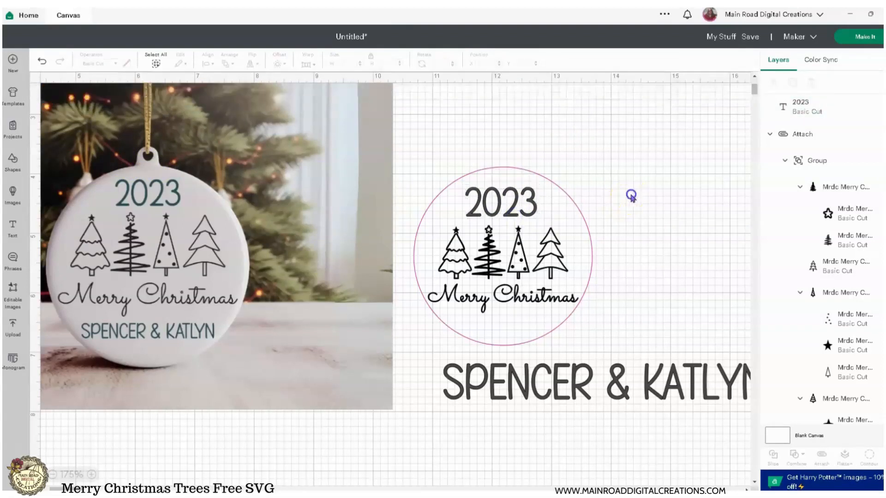
# - Shrink the names text to about 1.67 × 0.19 in and centre it in the guide circle below the Merry Christmas lettering
pyautogui.click(622, 379)
pyautogui.moveTo(447, 367); pyautogui.dragTo(606, 382)
pyautogui.click(648, 430)
pyautogui.moveTo(692, 392); pyautogui.dragTo(517, 325)
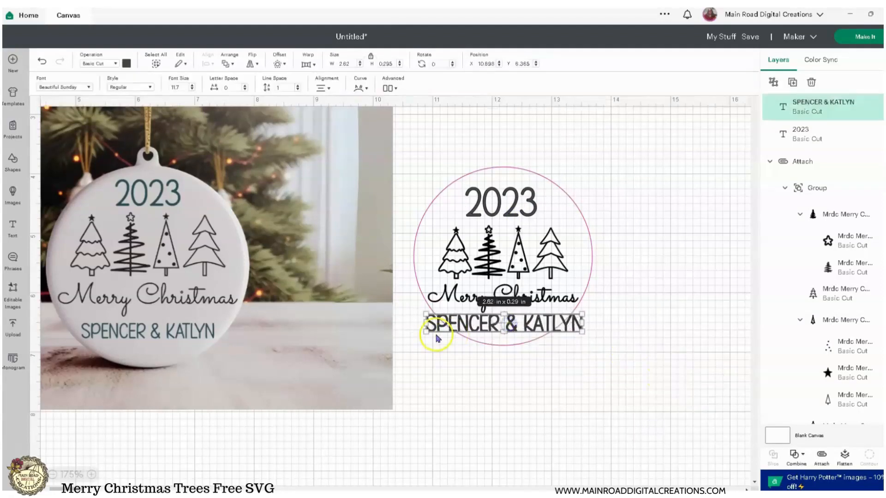
pyautogui.moveTo(431, 328); pyautogui.dragTo(467, 329)
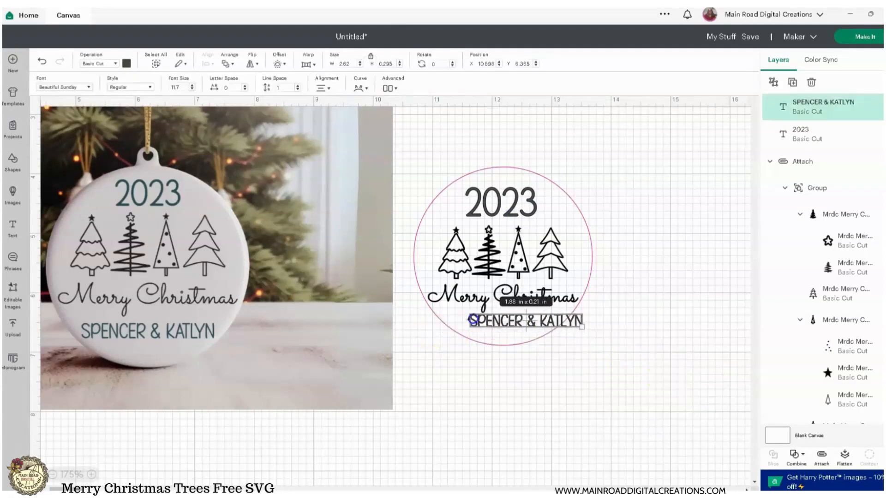
pyautogui.click(503, 372)
pyautogui.moveTo(543, 331)
pyautogui.mouseDown()
pyautogui.moveTo(519, 325)
pyautogui.moveTo(544, 326)
pyautogui.moveTo(528, 328)
pyautogui.mouseUp()
pyautogui.click(577, 358)
pyautogui.click(567, 358)
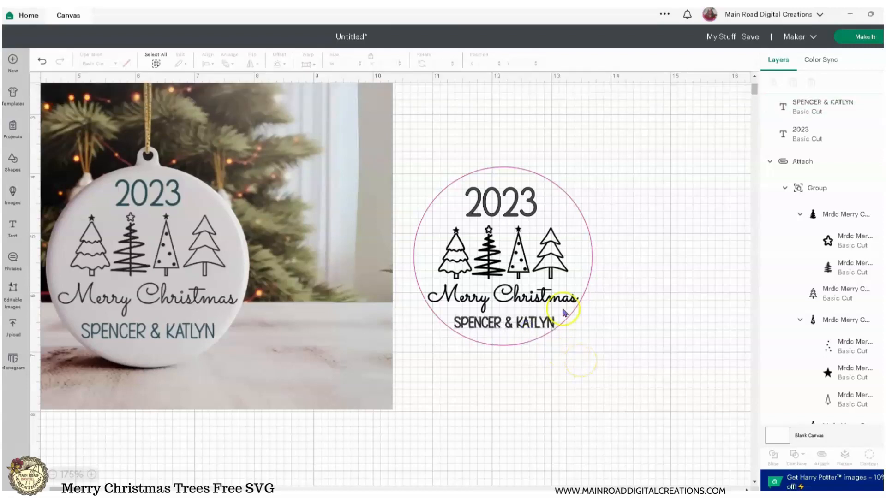
# - Shrink the 2023 text a little more and recentre it above the trees
pyautogui.click(517, 203)
pyautogui.moveTo(537, 217); pyautogui.dragTo(508, 217)
pyautogui.click(650, 178)
pyautogui.click(636, 198)
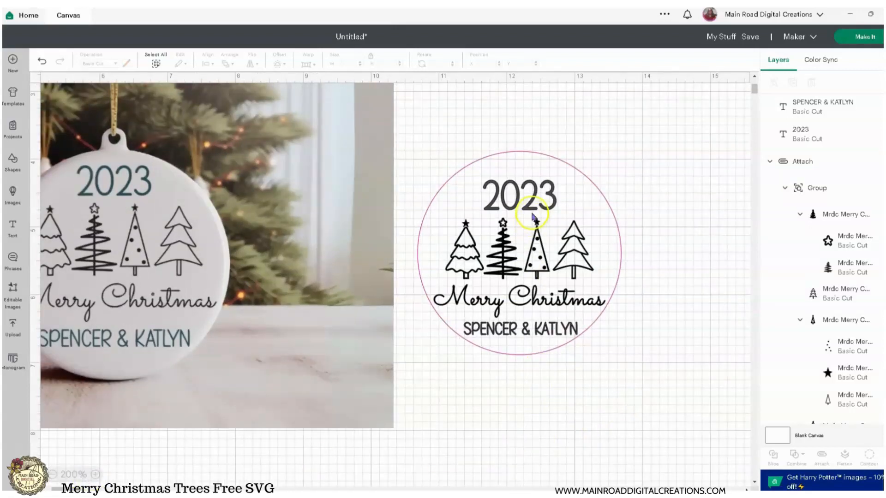
# - Select the names, trees with lettering and 2023 together, move them slightly up in the guide circle and enlarge them to about 2.57 in wide
pyautogui.click(554, 329)
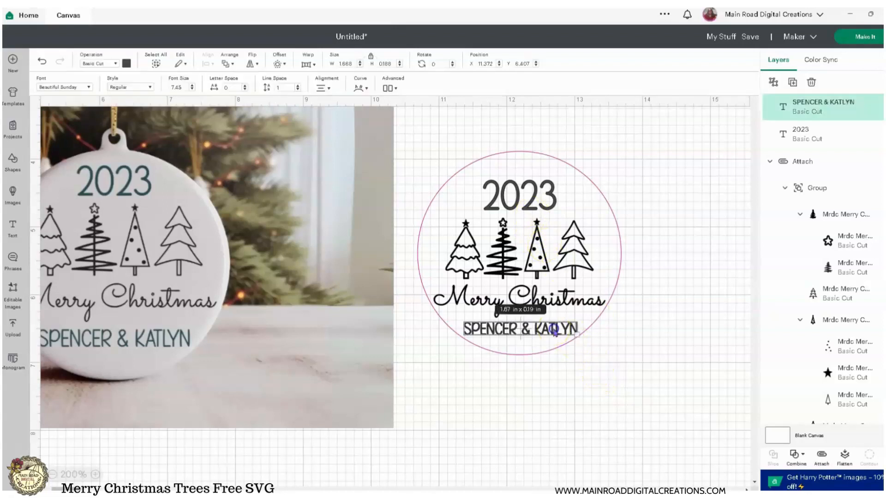
pyautogui.click(564, 296)
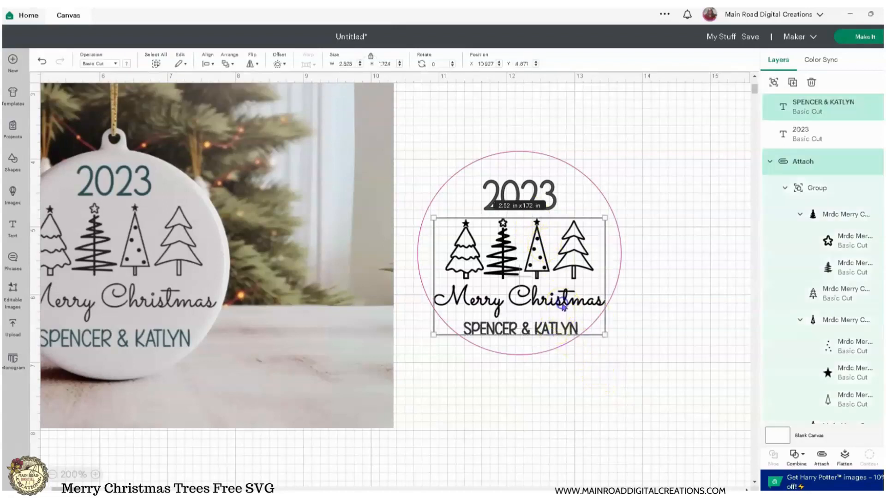
pyautogui.keyDown('shift'); pyautogui.click(534, 185); pyautogui.keyUp('shift')
pyautogui.moveTo(538, 245); pyautogui.dragTo(537, 237)
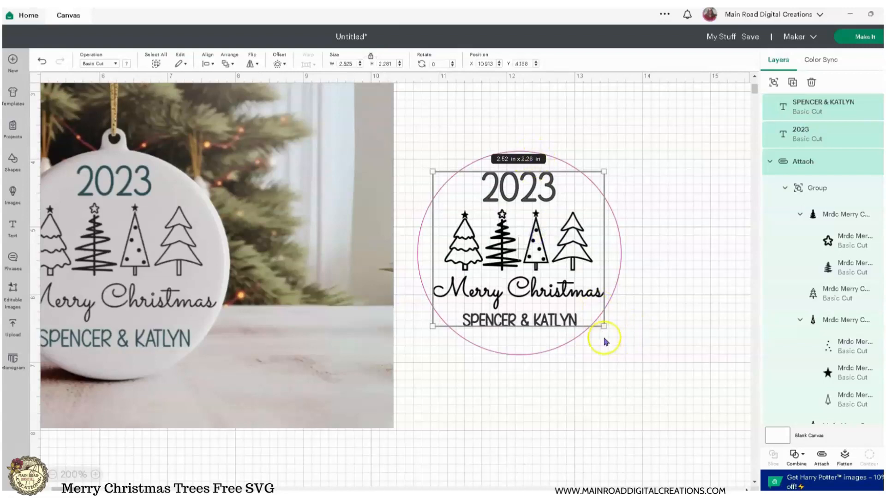
pyautogui.moveTo(605, 326); pyautogui.dragTo(607, 330)
pyautogui.click(653, 359)
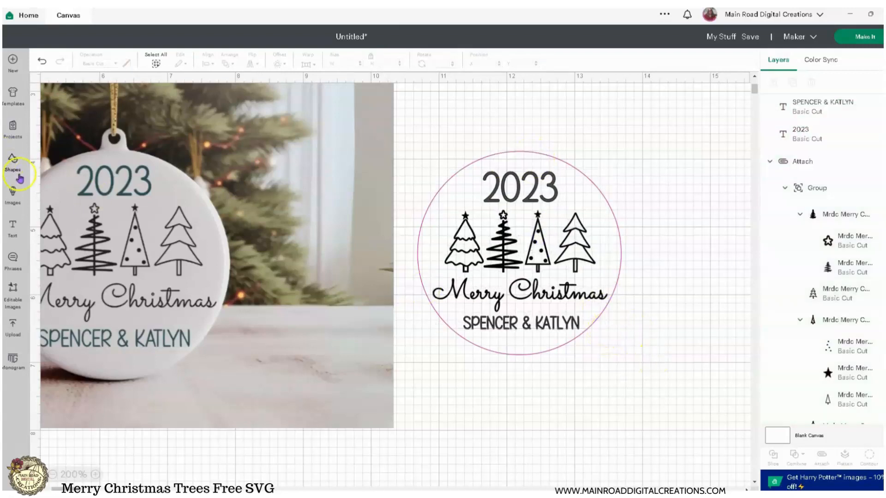
# - Add a circle shape, shrink it to about 0.21 in and place it at the guide circle's upper edge as the ornament hole
pyautogui.click(12, 163)
pyautogui.click(97, 225)
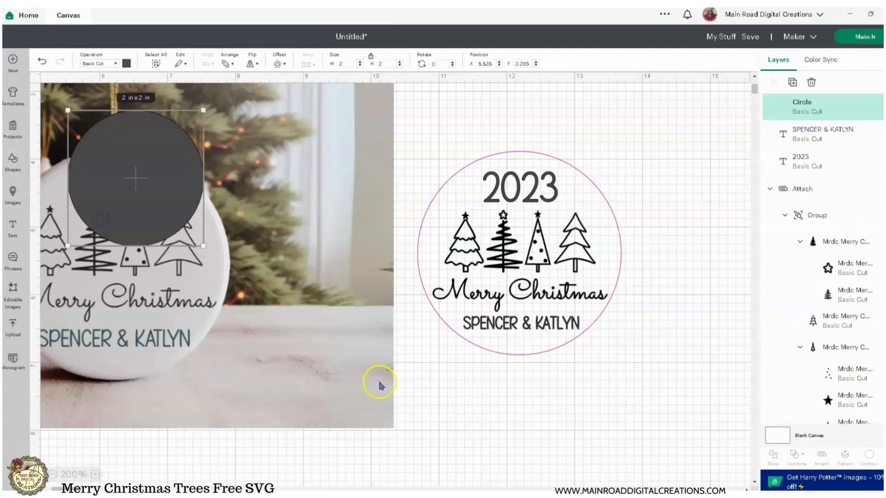
pyautogui.moveTo(67, 111); pyautogui.dragTo(521, 163)
pyautogui.click(451, 116)
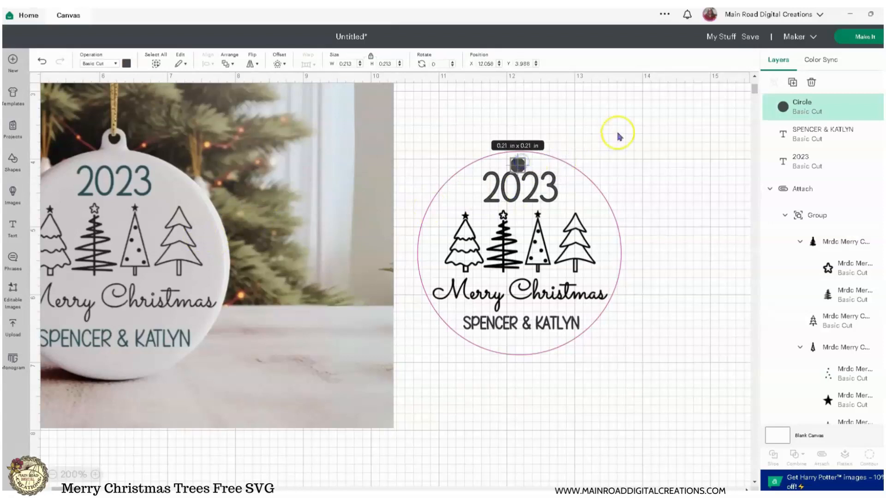
pyautogui.click(618, 133)
# - Select the names, trees with lettering and 2023 together and move them slightly down, away from the small hole circle
pyautogui.click(547, 328)
pyautogui.keyDown('shift'); pyautogui.click(570, 298); pyautogui.keyUp('shift')
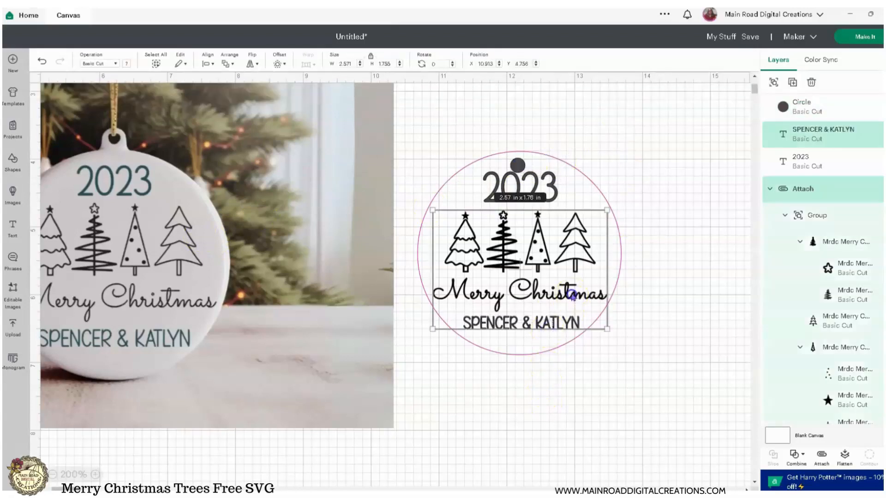
pyautogui.keyDown('shift'); pyautogui.click(554, 192); pyautogui.keyUp('shift')
pyautogui.moveTo(554, 192); pyautogui.dragTo(554, 194)
pyautogui.click(661, 201)
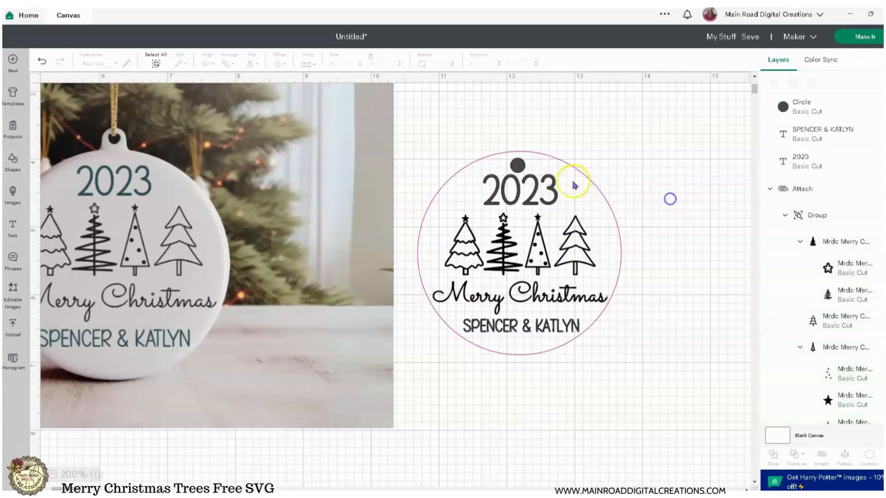
# - Nudge the small hole circle slightly up and recolour the names and 2023 text dark green
pyautogui.press('Tab')
pyautogui.click(666, 210)
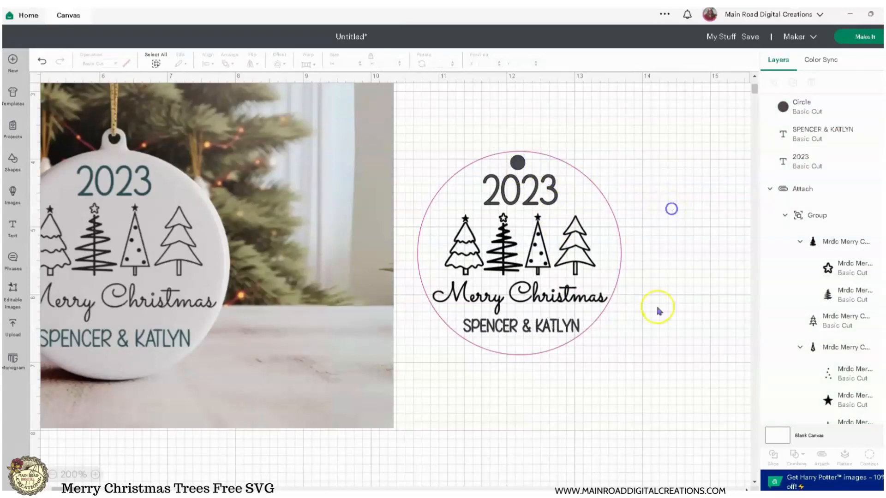
pyautogui.click(559, 327)
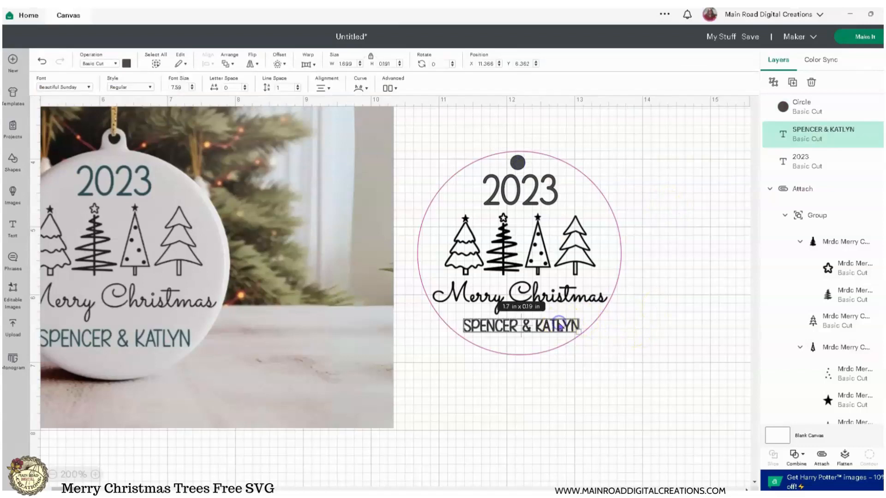
pyautogui.keyDown('shift'); pyautogui.click(528, 205); pyautogui.keyUp('shift')
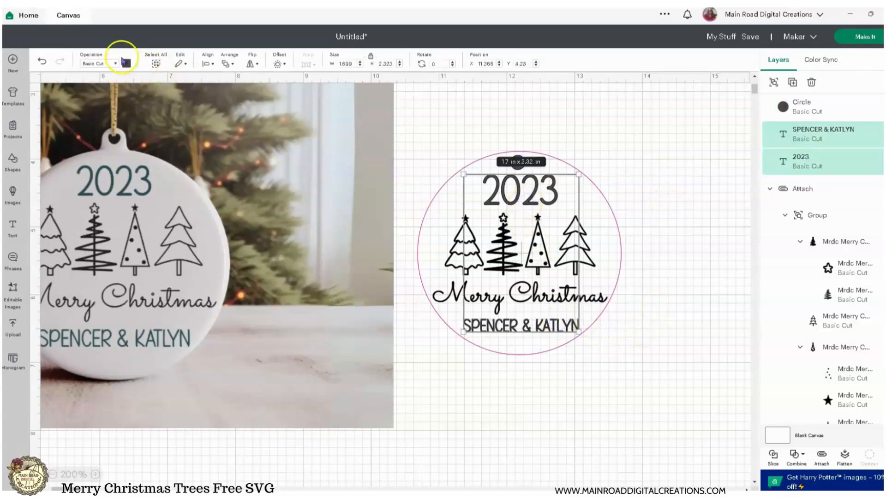
pyautogui.click(125, 62)
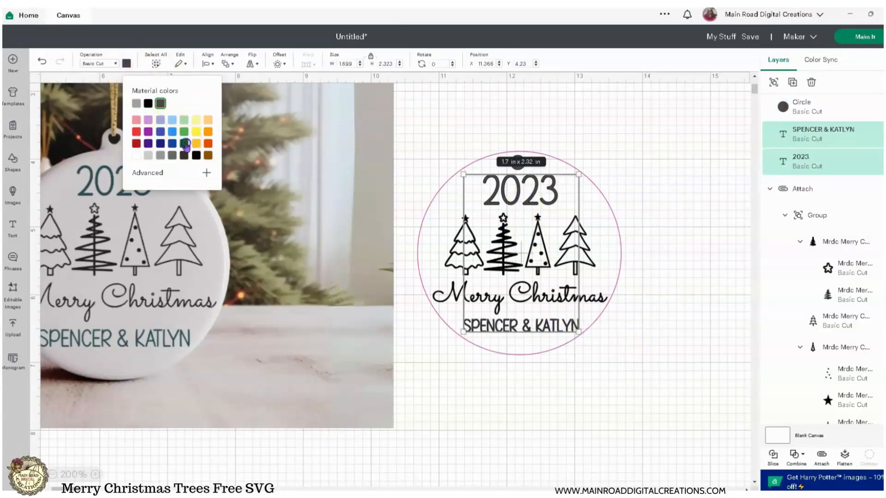
pyautogui.click(632, 351)
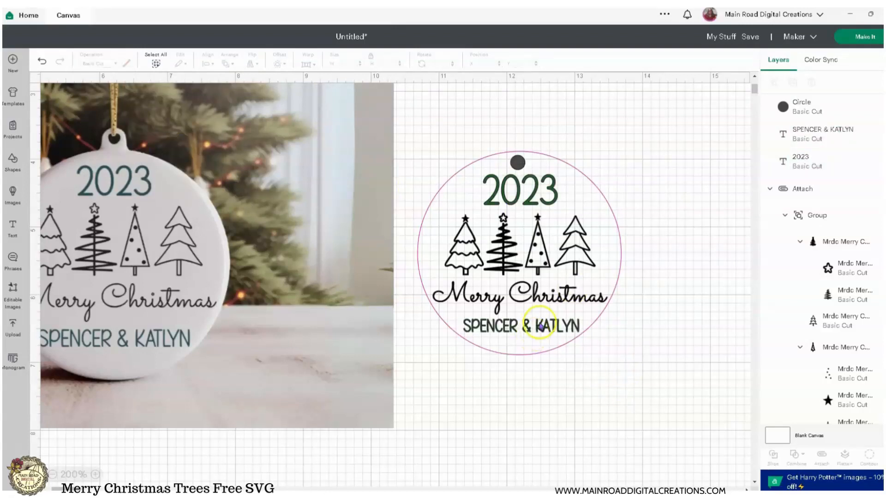
# - Centre the names, the trees with lettering and the 2023 text horizontally on one another
pyautogui.click(533, 339)
pyautogui.keyDown('shift'); pyautogui.click(546, 287); pyautogui.keyUp('shift')
pyautogui.keyDown('shift'); pyautogui.click(532, 182); pyautogui.keyUp('shift')
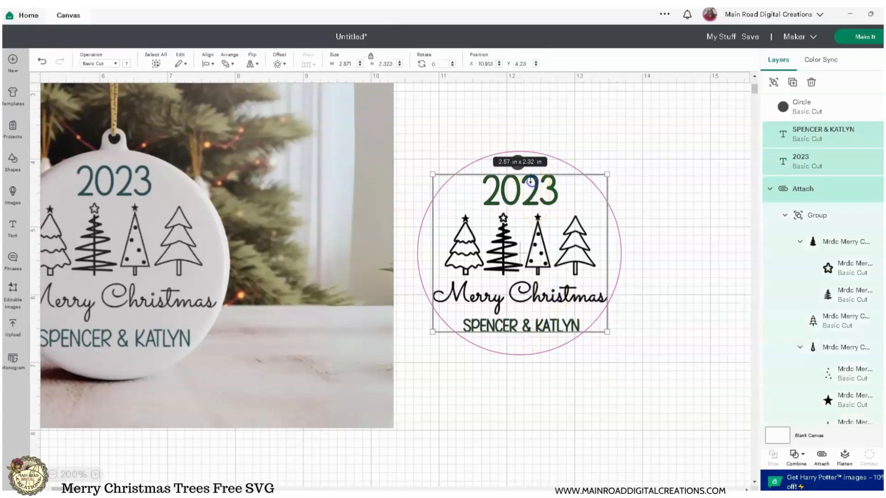
pyautogui.click(206, 63)
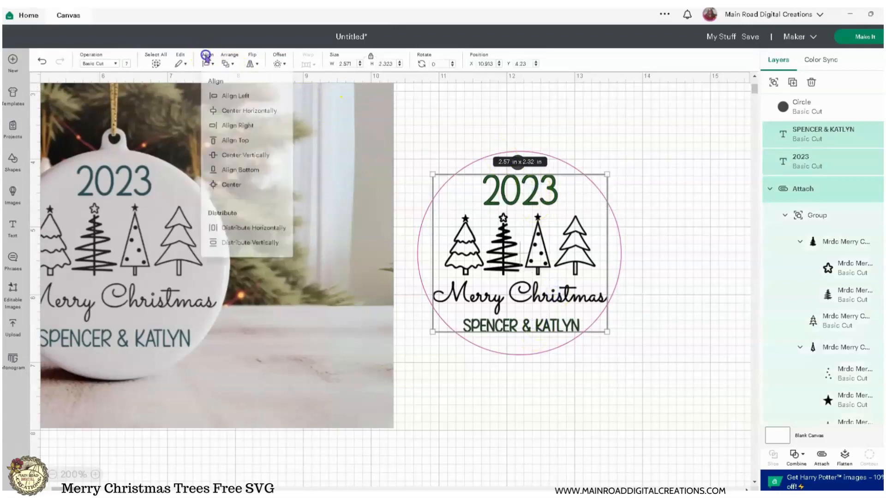
pyautogui.click(213, 115)
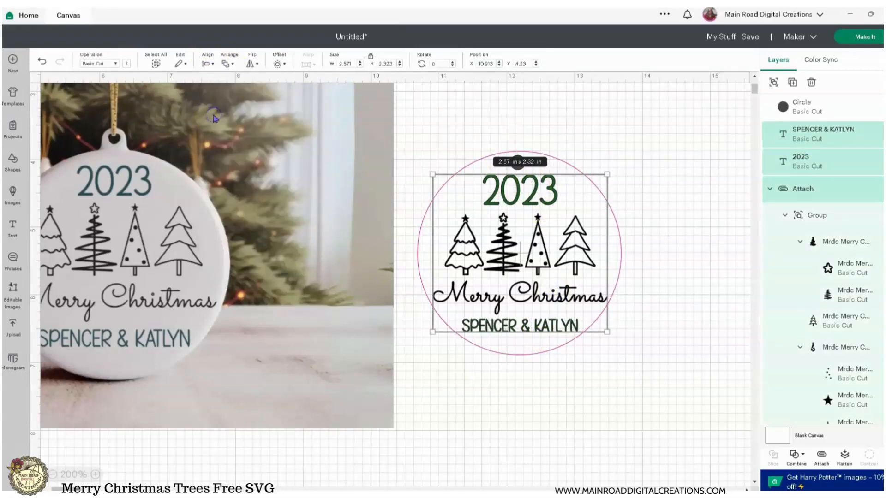
pyautogui.click(672, 405)
# - Attach the names and the 2023 text together so they keep their spacing when cut
pyautogui.click(560, 327)
pyautogui.keyDown('shift'); pyautogui.click(549, 191); pyautogui.keyUp('shift')
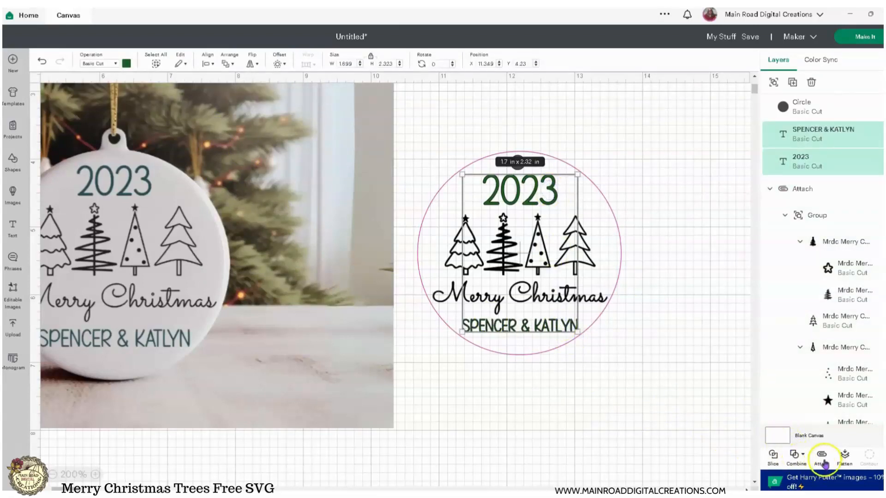
pyautogui.click(821, 457)
pyautogui.click(684, 357)
pyautogui.click(587, 247)
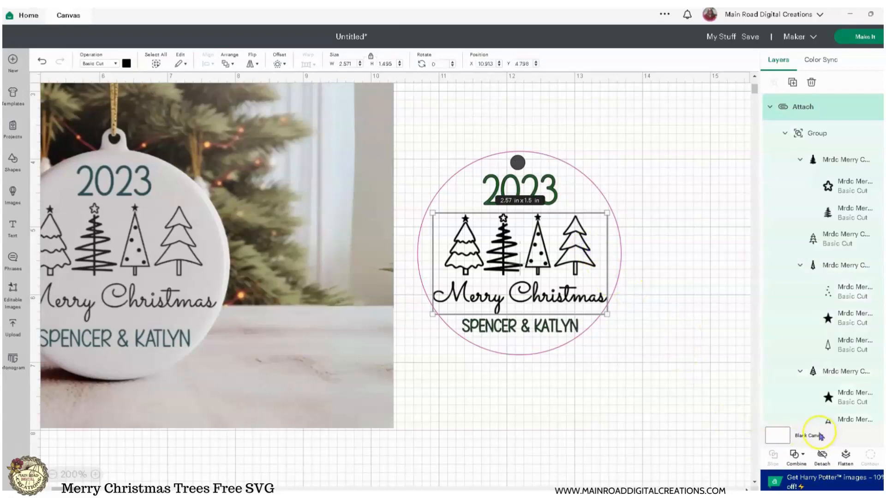
pyautogui.click(680, 291)
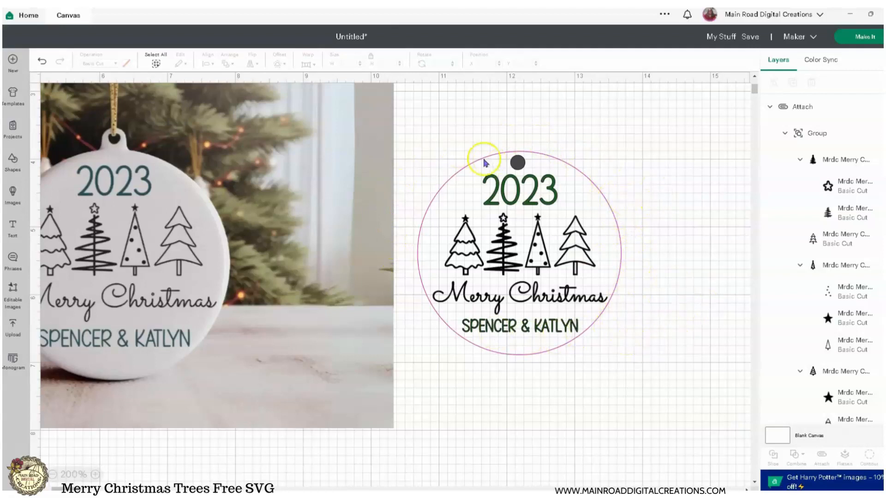
# - Hide the small hole circle and the Christmas ornament photo
pyautogui.click(516, 162)
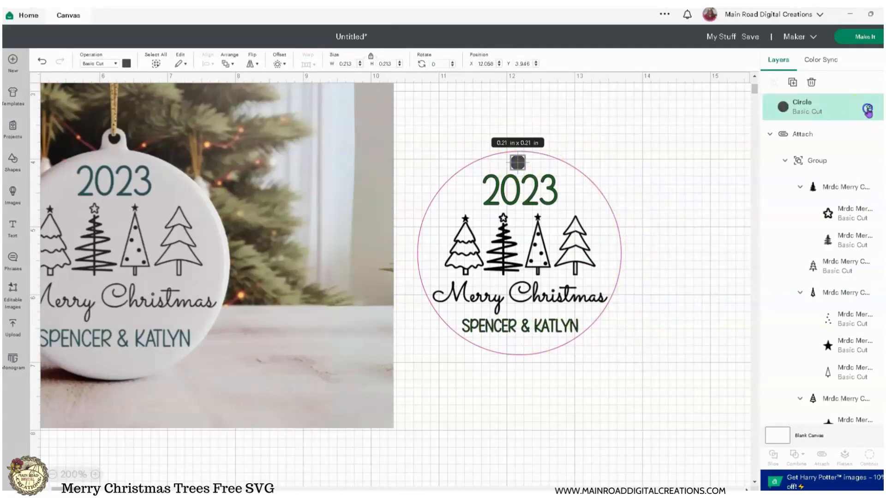
pyautogui.click(231, 159)
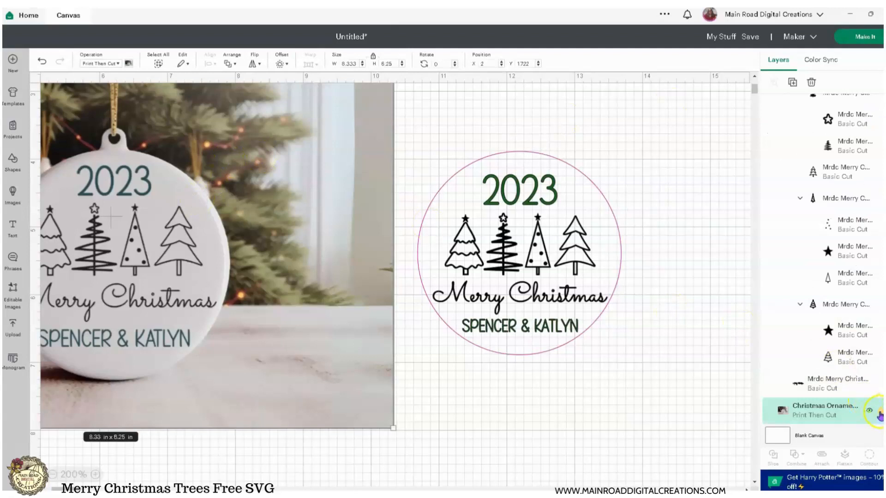
pyautogui.click(870, 412)
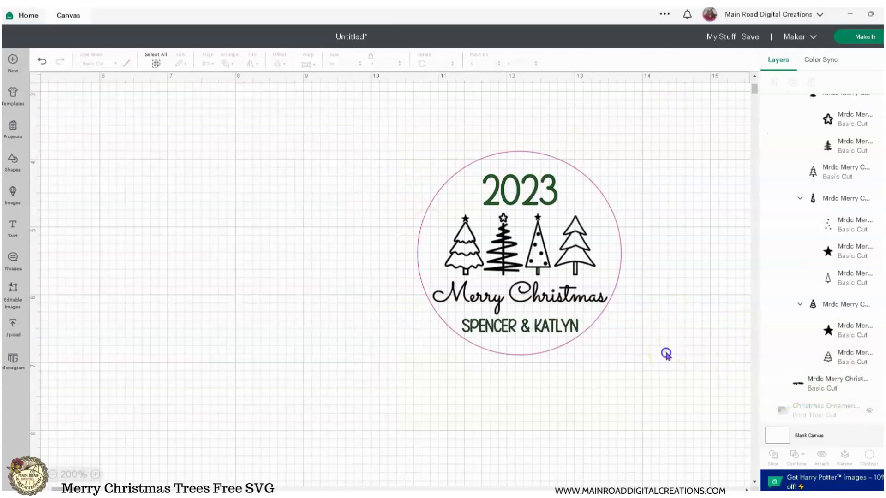
# - Preview the black and green cutting mats for the ornament design, and return to the canvas
pyautogui.click(853, 38)
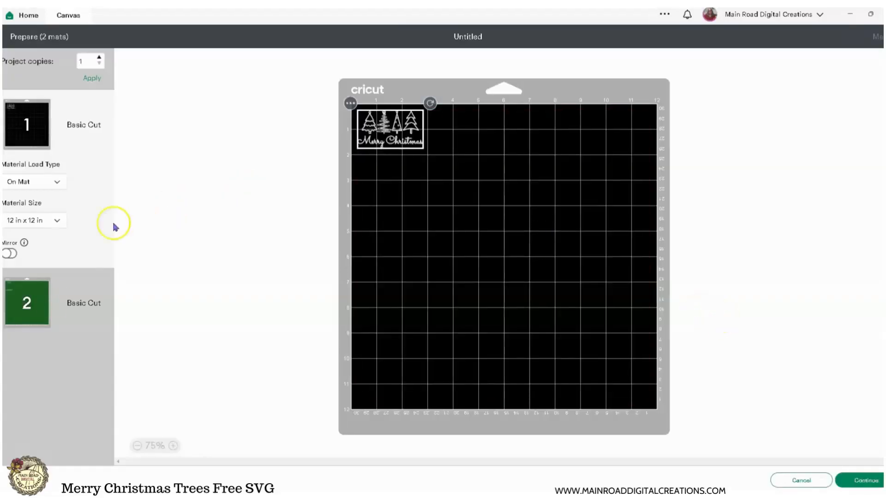
pyautogui.click(23, 305)
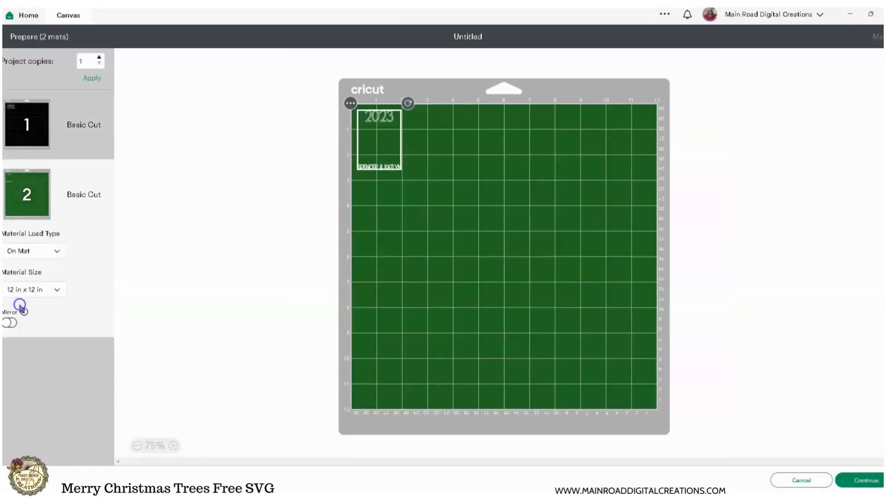
pyautogui.click(19, 122)
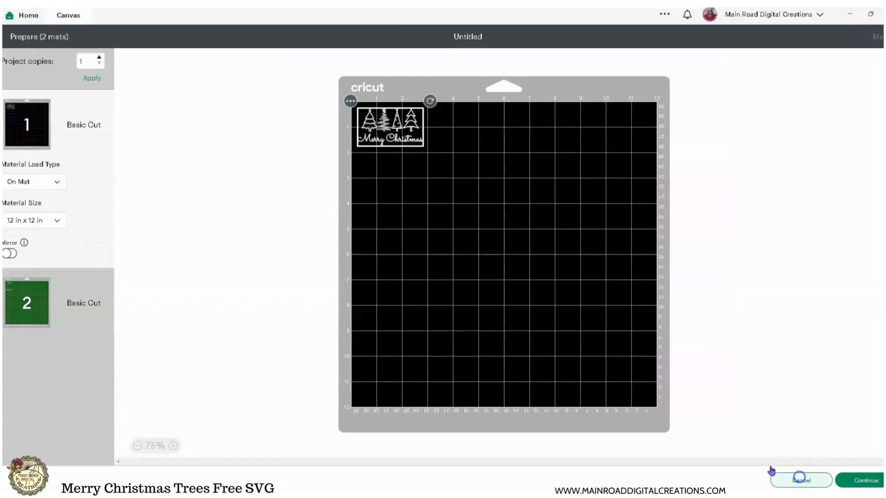
pyautogui.click(800, 479)
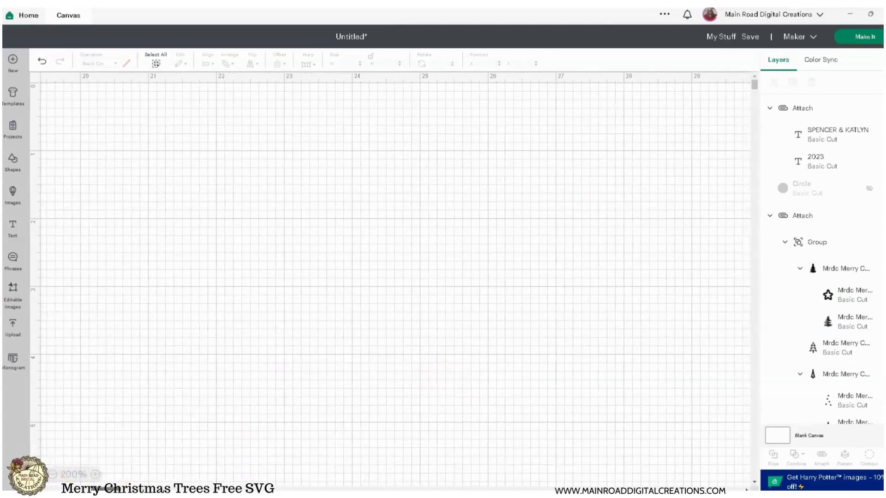
# - Group the whole ornament design with its 3 in guide circle and hide the group
pyautogui.scroll(-5, 471, 390)
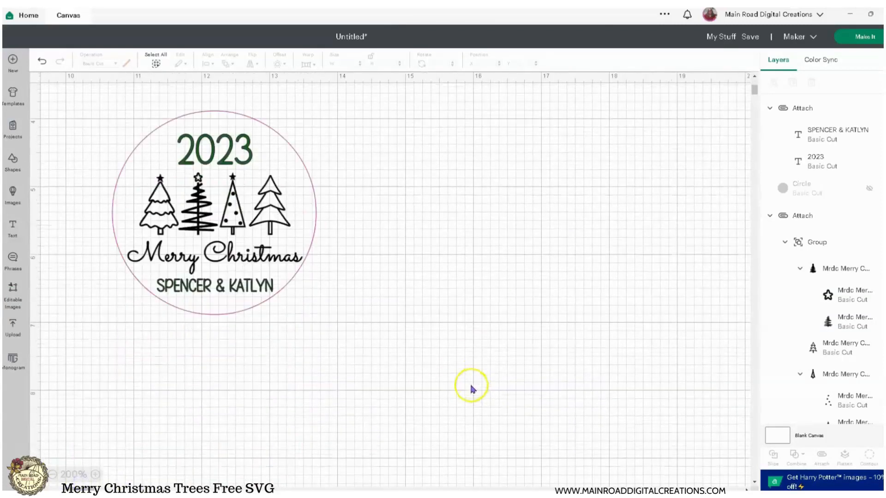
pyautogui.moveTo(365, 374); pyautogui.dragTo(122, 130)
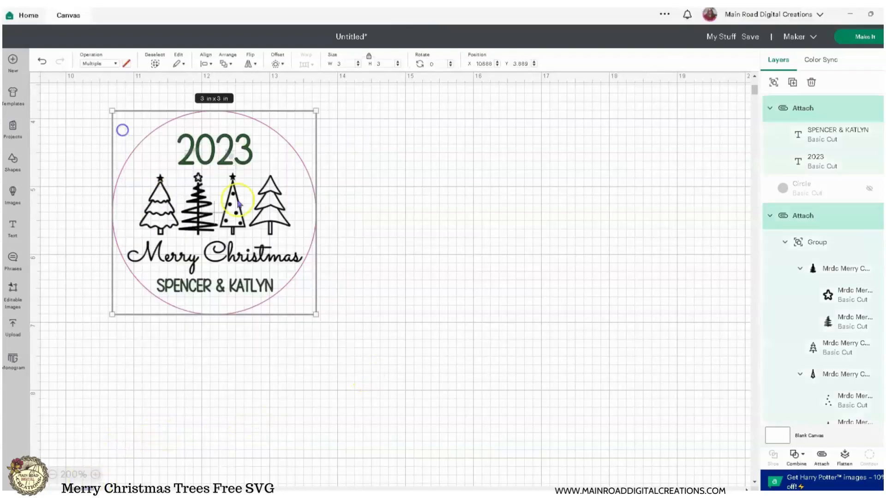
pyautogui.click(773, 85)
pyautogui.click(868, 108)
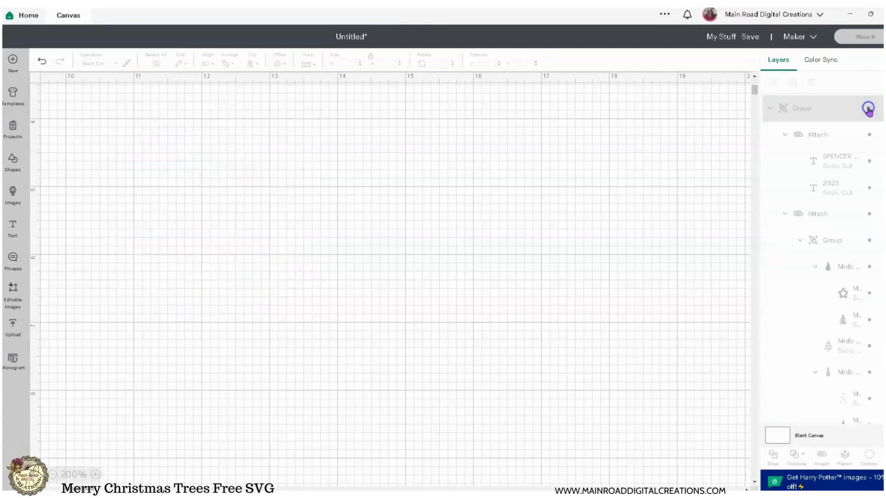
# - Show the hidden family Christmas shirts photo and move it into clear view on the canvas
pyautogui.scroll(-5, 841, 348)
pyautogui.scroll(3, 841, 350)
pyautogui.scroll(-2, 834, 340)
pyautogui.click(862, 412)
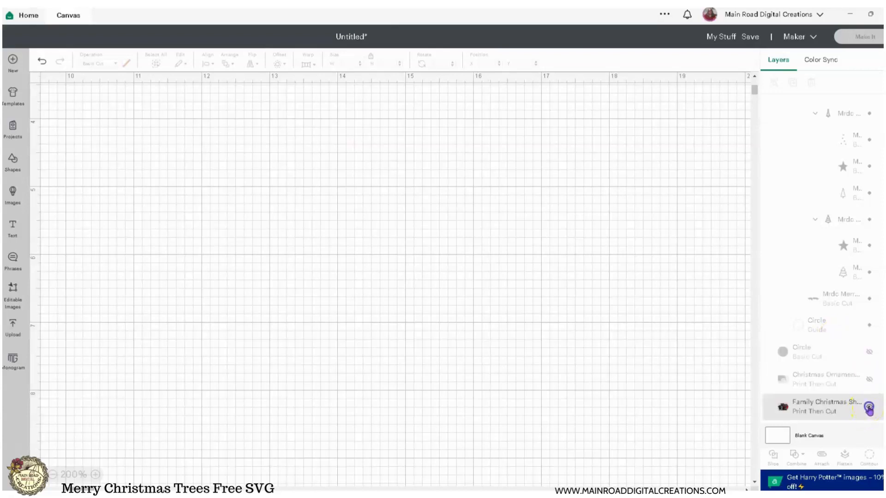
pyautogui.click(52, 475)
pyautogui.click(52, 475)
pyautogui.moveTo(75, 178); pyautogui.dragTo(484, 255)
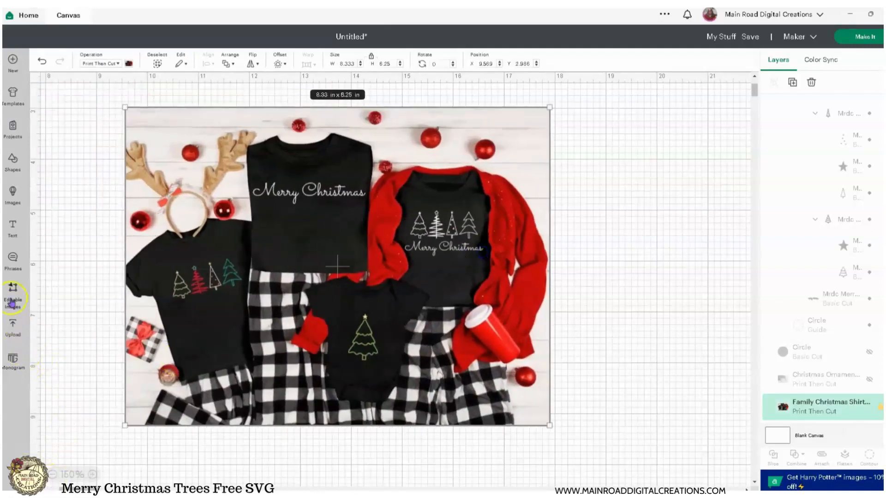
# - Add the uploaded Merry Christmas trees design, shrink it to about 5.72 in wide and place the shirts photo beside it
pyautogui.click(13, 329)
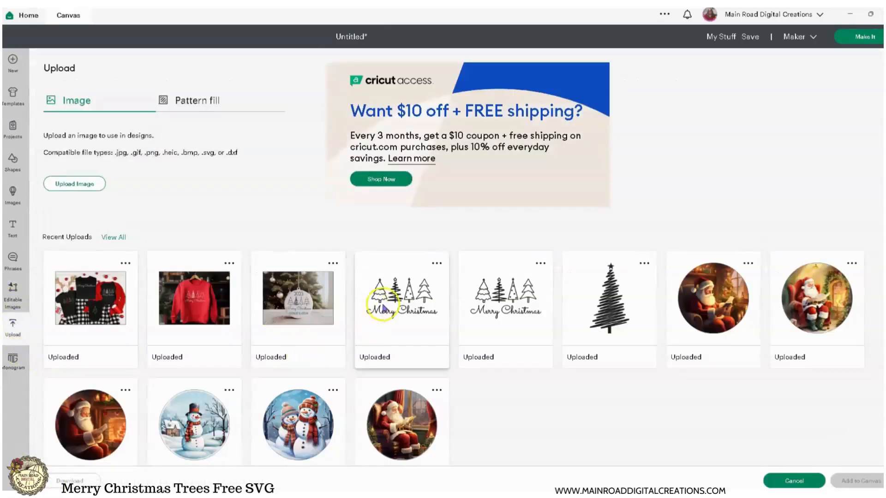
pyautogui.click(382, 304)
pyautogui.click(858, 480)
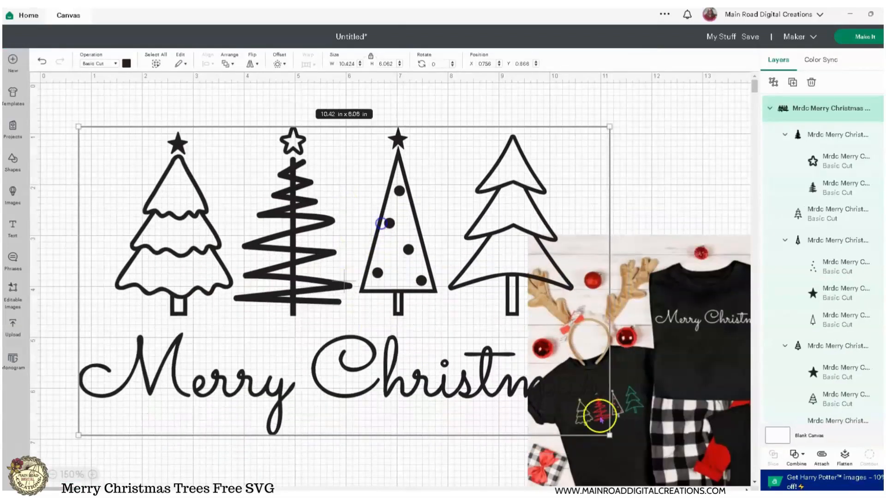
pyautogui.moveTo(607, 441); pyautogui.dragTo(376, 300)
pyautogui.moveTo(671, 327); pyautogui.dragTo(544, 192)
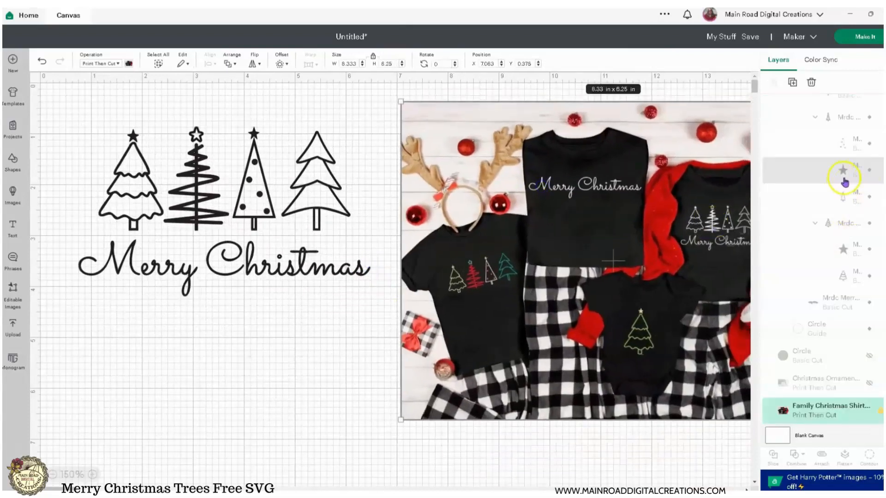
# - Shift the shirts photo slightly left and down, and ungroup the new Merry Christmas trees design
pyautogui.click(240, 191)
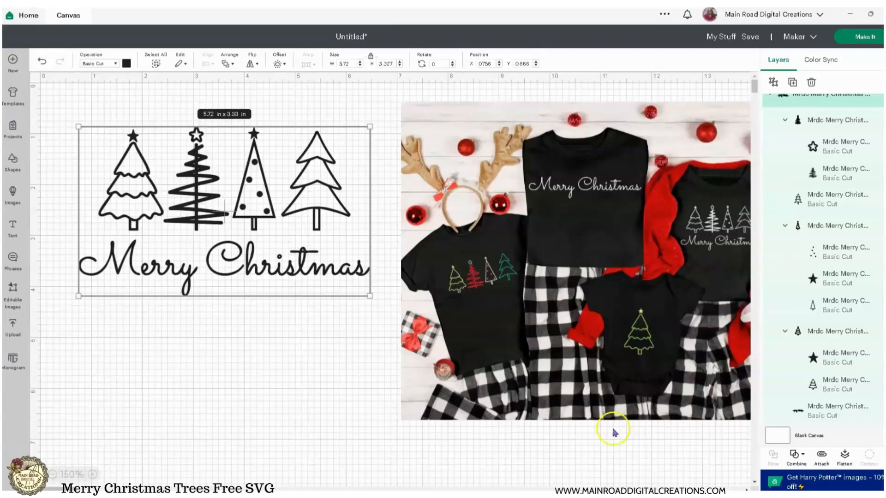
pyautogui.click(326, 362)
pyautogui.moveTo(603, 296); pyautogui.dragTo(590, 304)
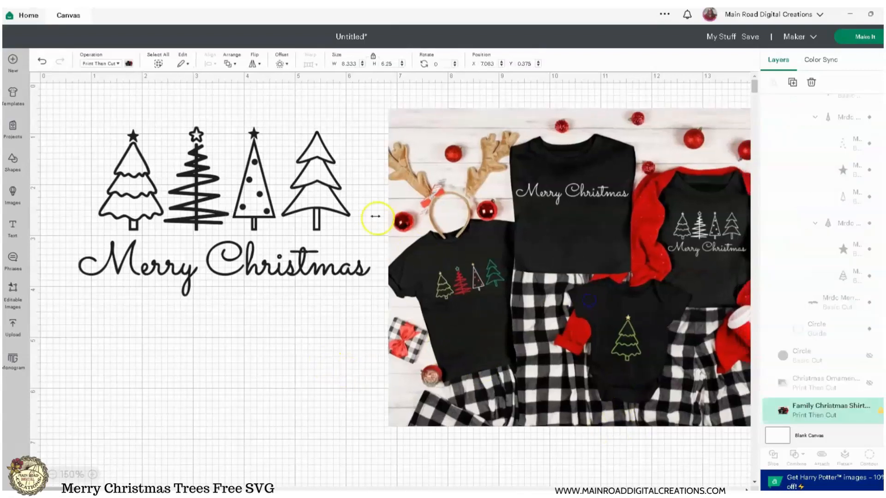
pyautogui.click(232, 212)
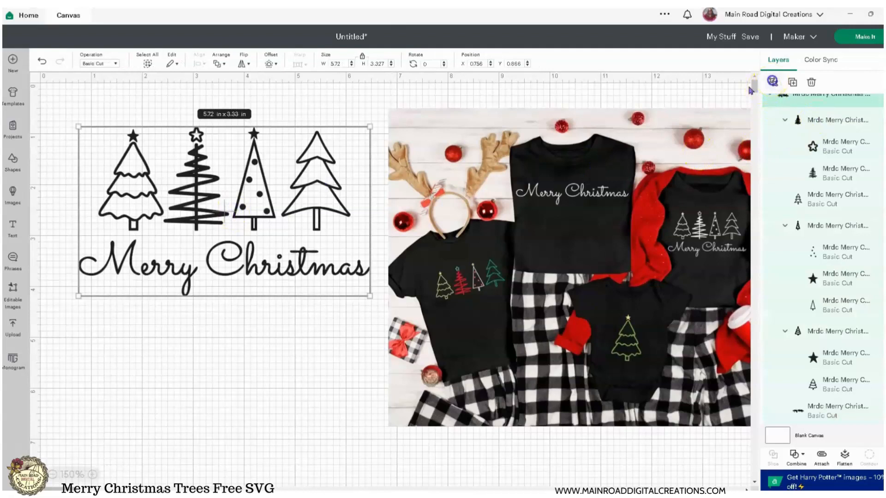
pyautogui.click(253, 328)
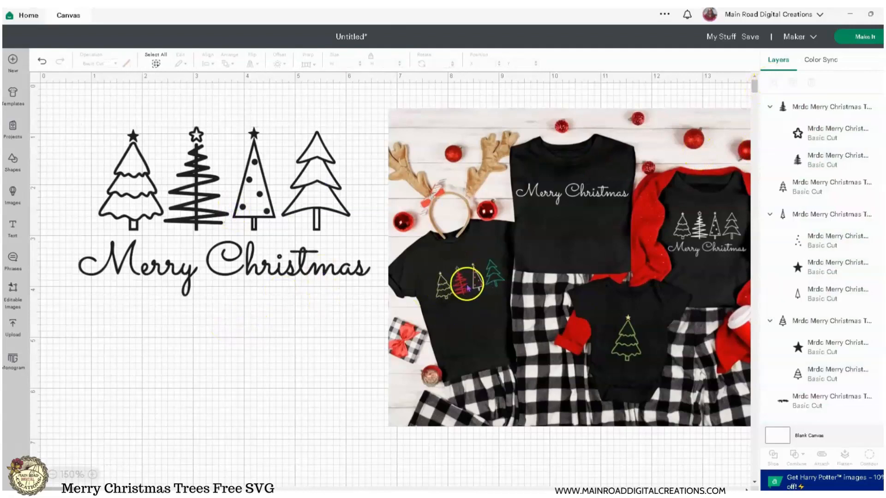
# - Recolour the fourth tree, the plain layered outline without a star, medium green
pyautogui.click(318, 207)
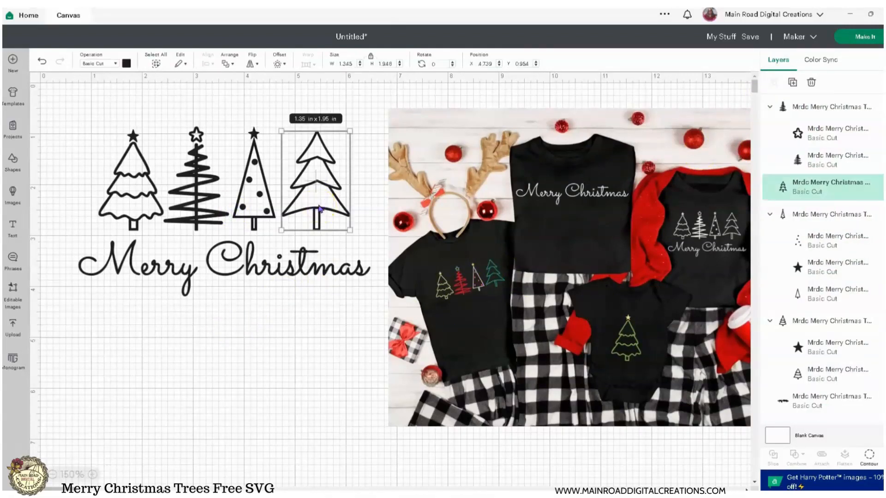
pyautogui.click(127, 64)
pyautogui.click(184, 131)
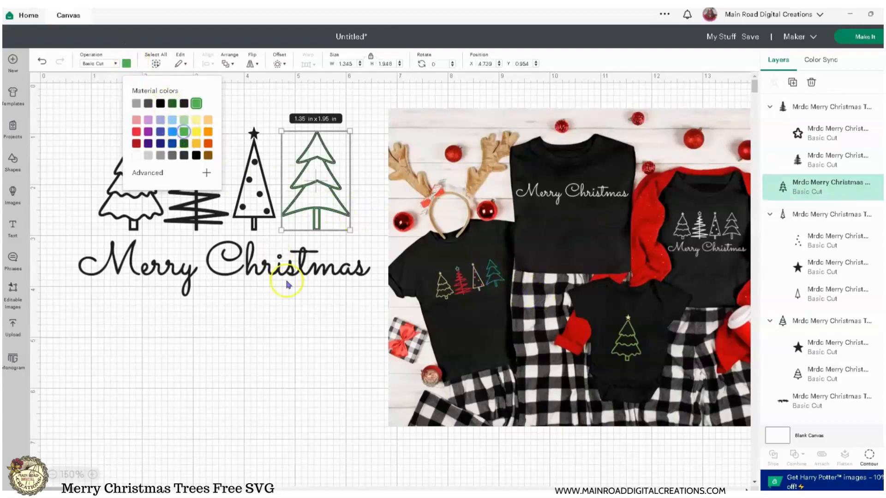
pyautogui.click(283, 321)
# - Ungroup the third tree, the dotted triangular one, so its star, dots and outline are separate layers
pyautogui.click(248, 212)
pyautogui.rightClick(249, 216)
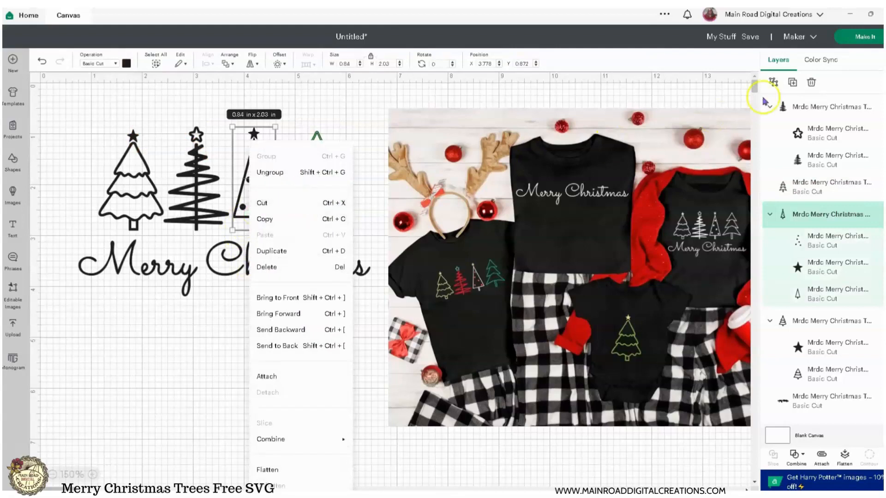
pyautogui.click(271, 172)
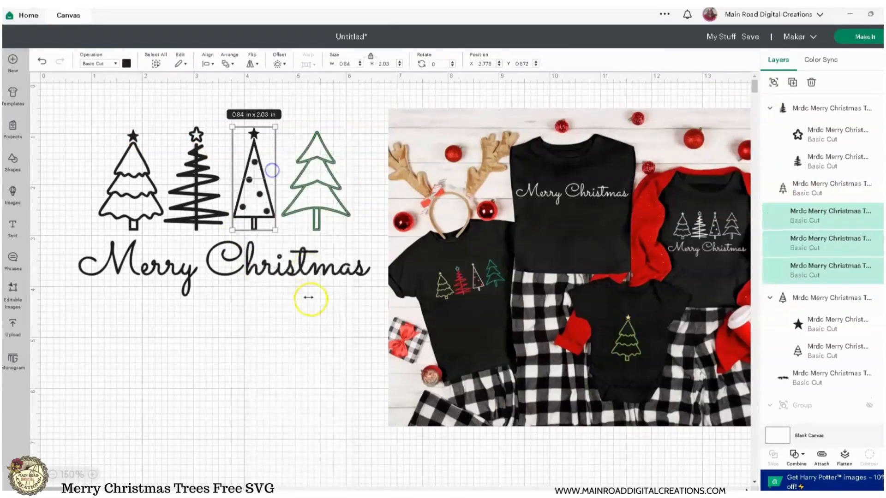
pyautogui.click(306, 318)
pyautogui.click(262, 195)
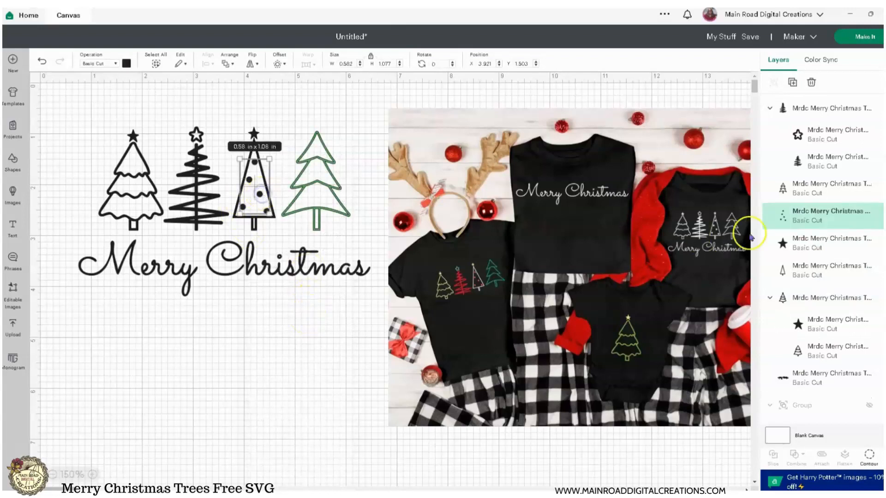
pyautogui.click(297, 95)
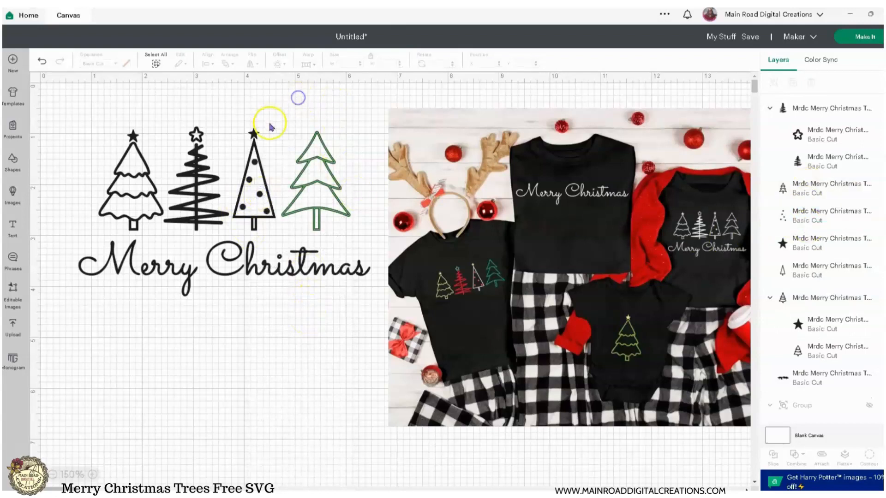
# - Recolour the third tree's star light orange and its dots red
pyautogui.click(254, 135)
pyautogui.click(129, 68)
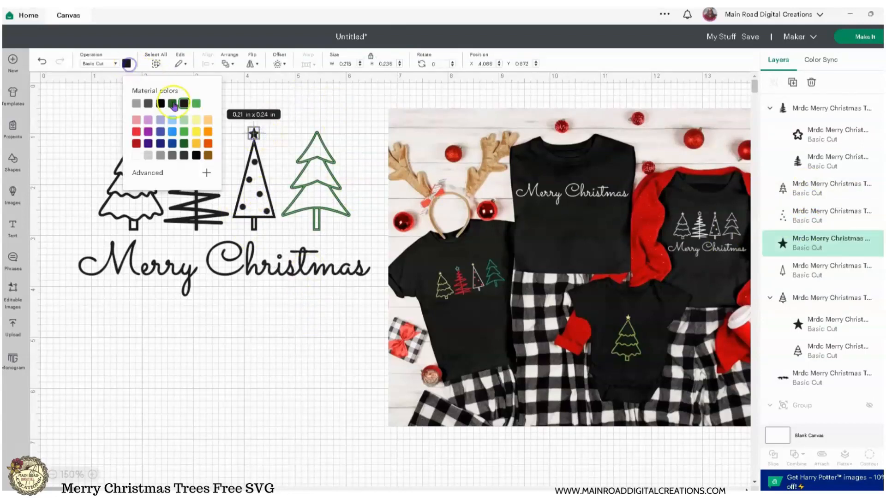
pyautogui.click(207, 122)
pyautogui.click(313, 104)
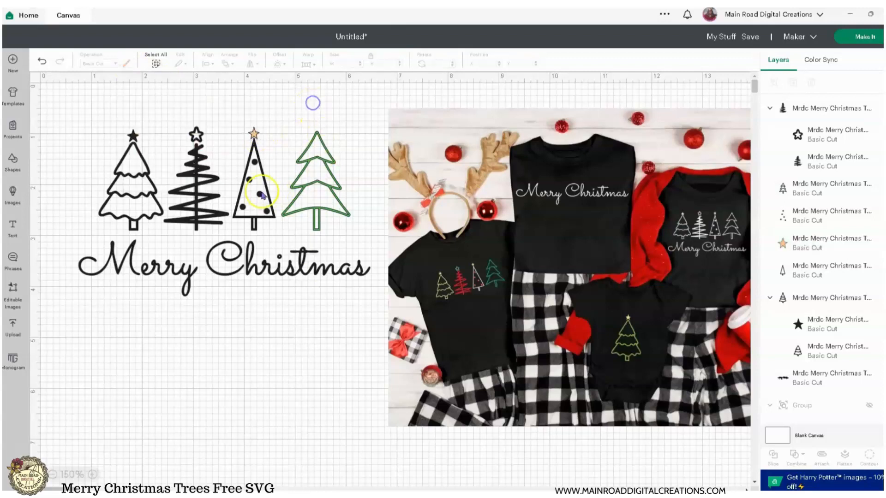
pyautogui.click(260, 194)
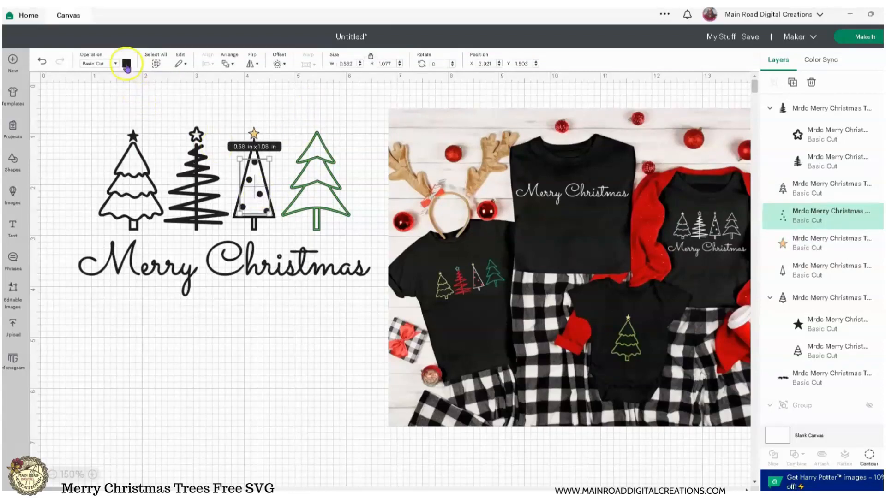
pyautogui.click(127, 68)
pyautogui.click(135, 132)
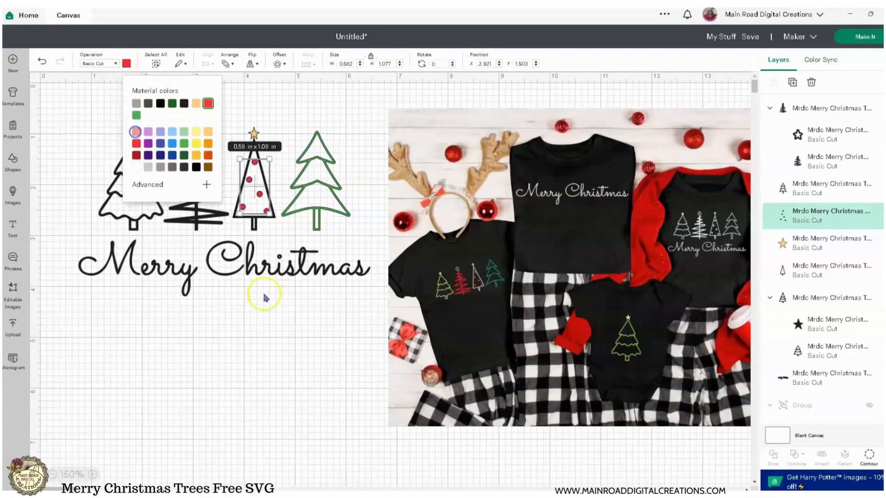
pyautogui.click(264, 298)
# - Recolour the triangular outline and trunk of the third tree white
pyautogui.click(256, 224)
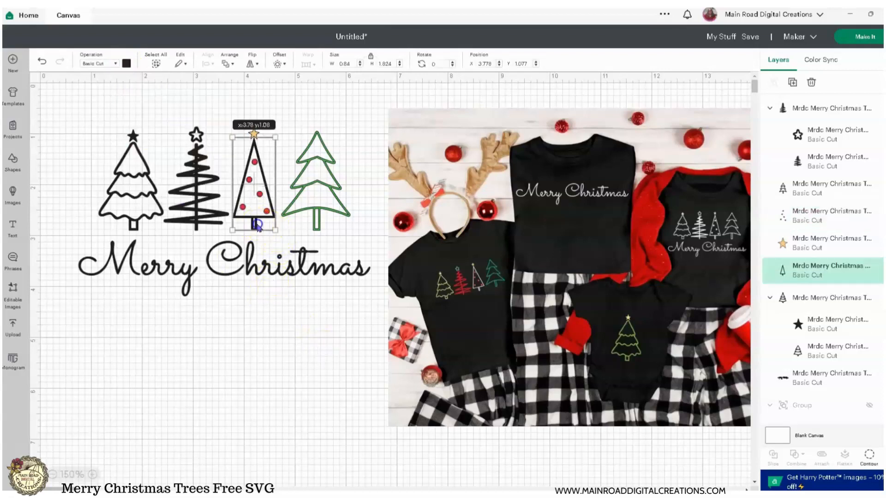
pyautogui.click(125, 63)
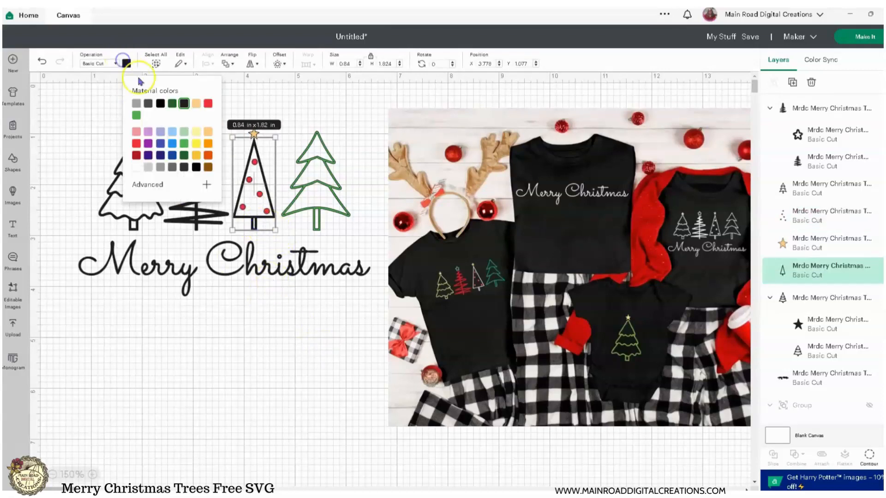
pyautogui.click(148, 167)
pyautogui.click(277, 374)
# - Ungroup the second tree, the scribbled one, to separate its star from the scribble
pyautogui.click(194, 212)
pyautogui.rightClick(194, 213)
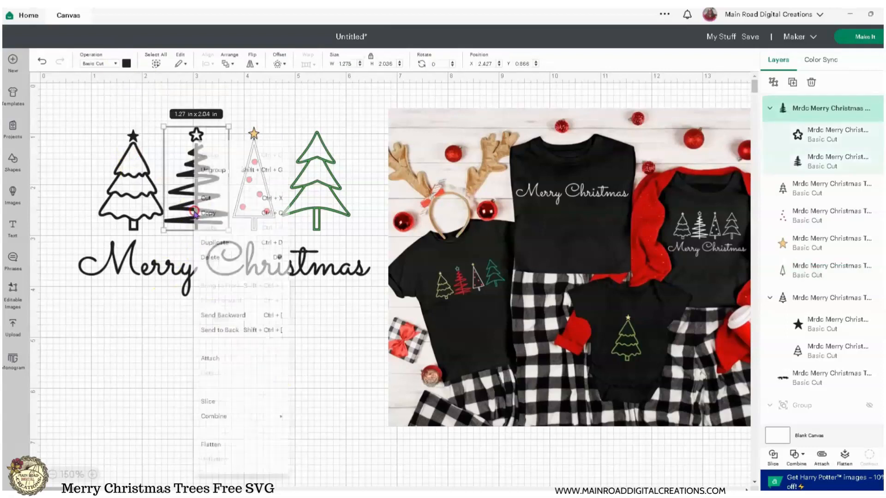
pyautogui.click(208, 172)
pyautogui.click(259, 332)
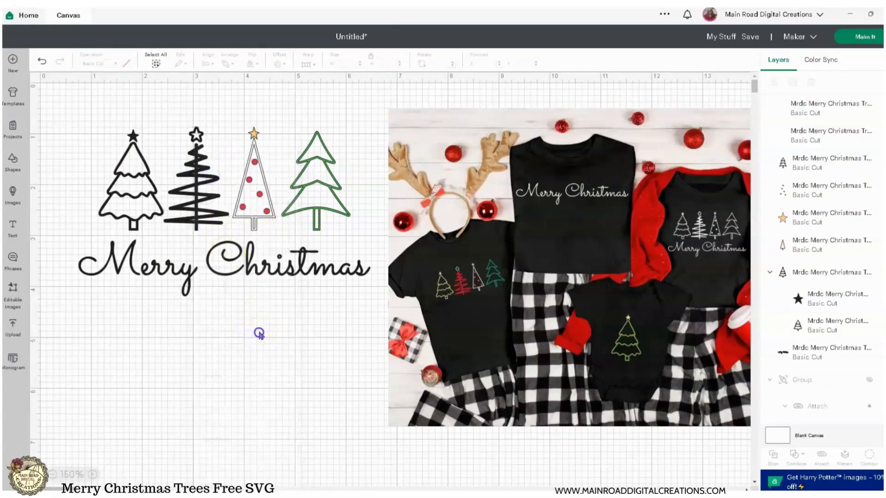
# - Recolour the second tree's star medium green and its scribbled body red
pyautogui.click(197, 136)
pyautogui.click(126, 63)
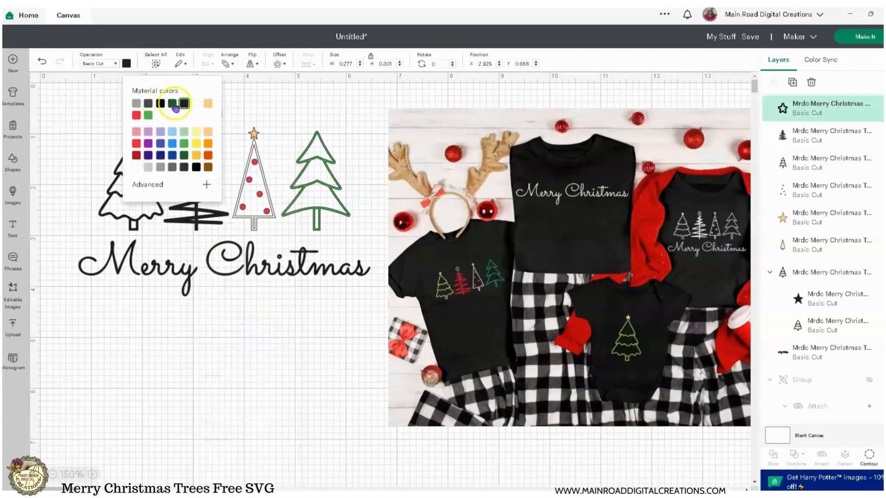
pyautogui.click(148, 115)
pyautogui.click(211, 322)
pyautogui.click(197, 205)
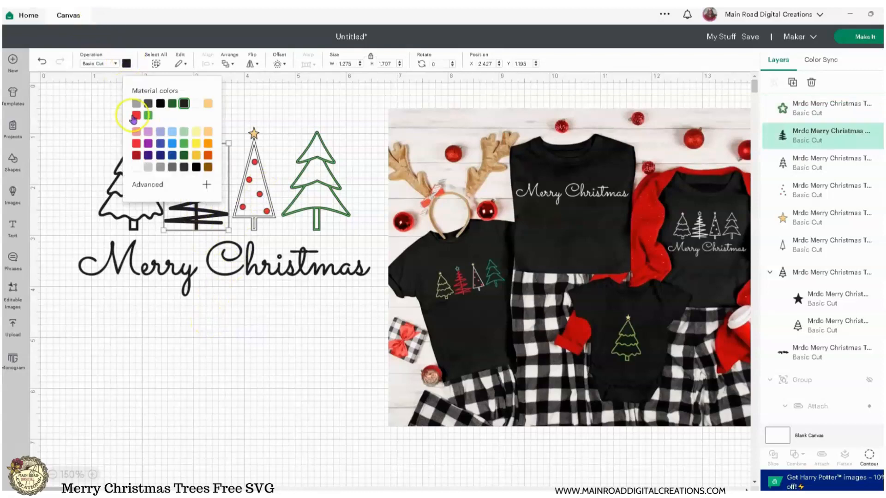
pyautogui.click(137, 115)
pyautogui.click(240, 377)
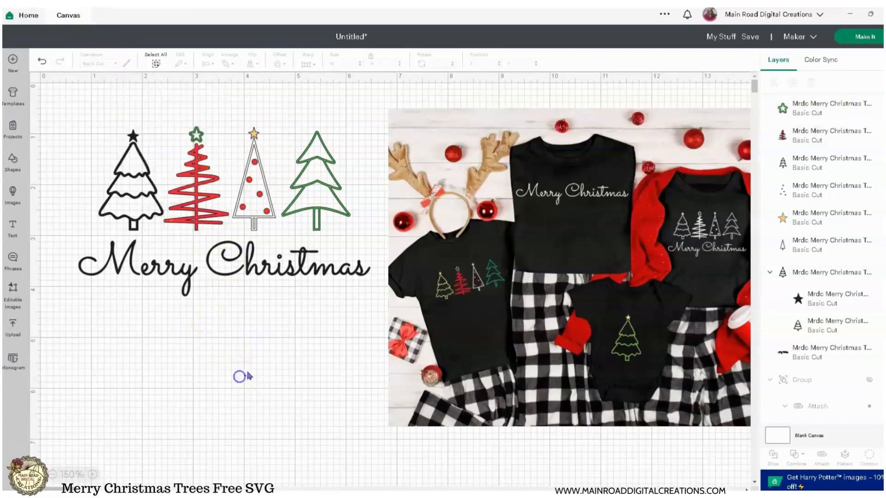
# - Ungroup the first tree, the wavy layered one, to separate its star from the outline
pyautogui.click(127, 204)
pyautogui.rightClick(129, 198)
pyautogui.click(149, 173)
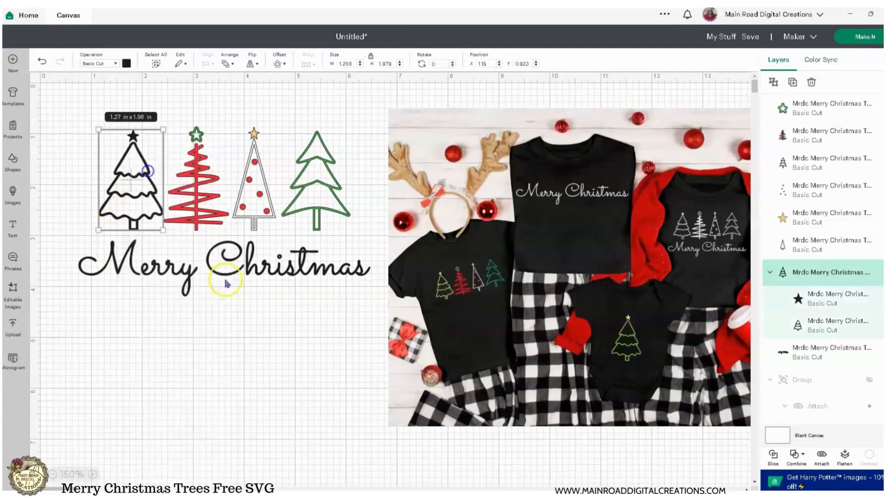
pyautogui.click(269, 349)
# - Recolour the first tree's wavy layered outline light green
pyautogui.click(141, 174)
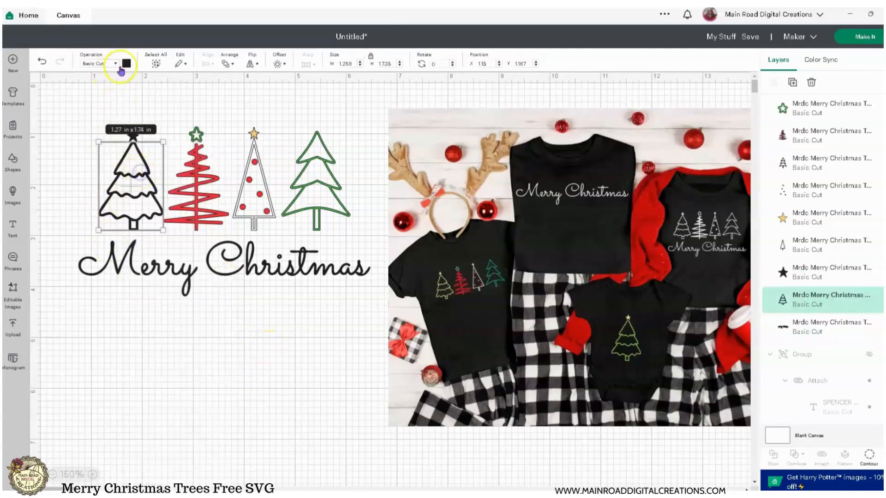
pyautogui.click(126, 63)
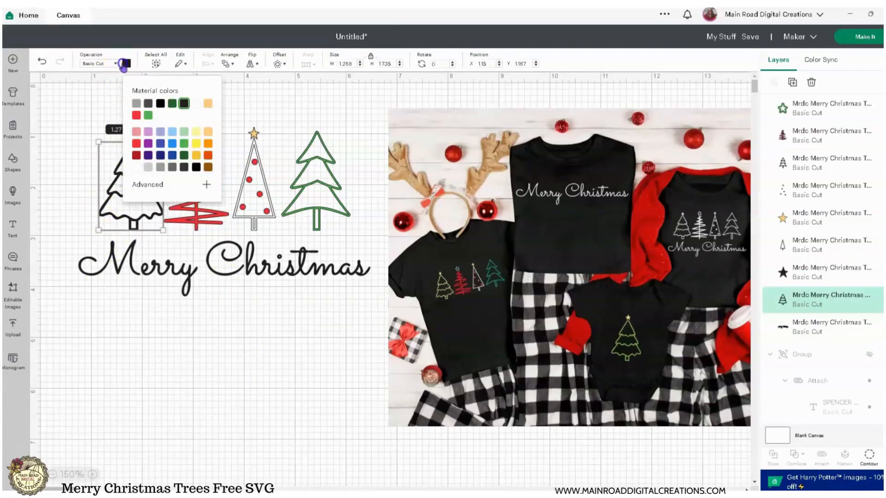
pyautogui.click(148, 115)
pyautogui.click(62, 133)
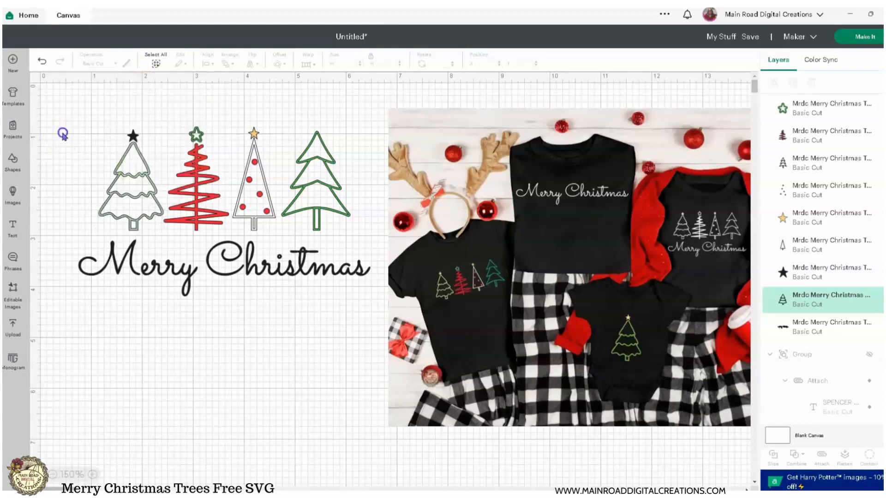
# - Recolour the star on top of the first tree bright yellow
pyautogui.click(133, 136)
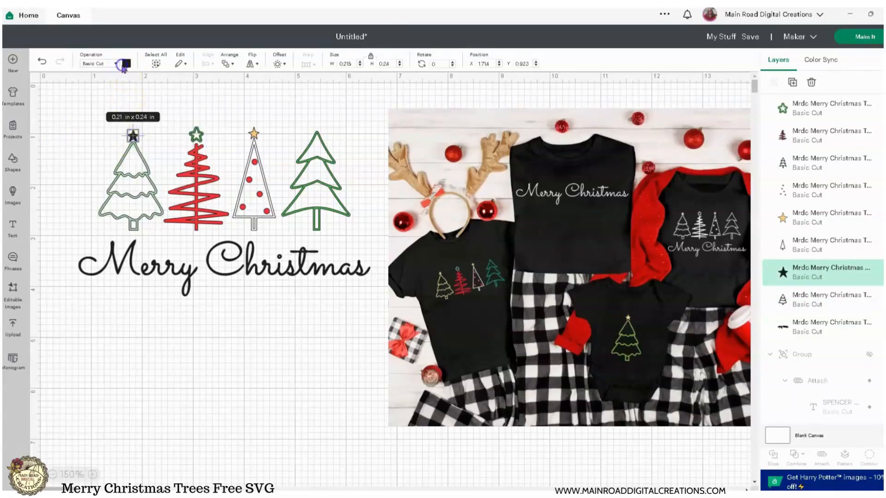
pyautogui.click(125, 64)
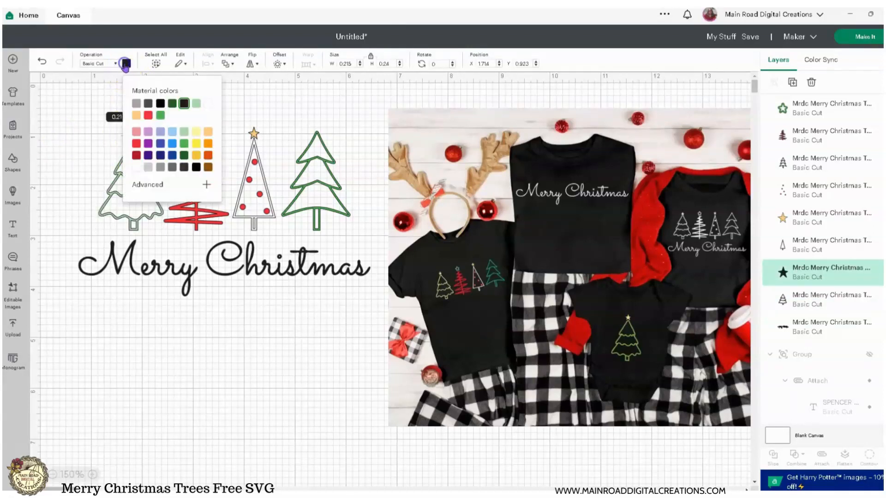
pyautogui.click(197, 144)
pyautogui.click(58, 138)
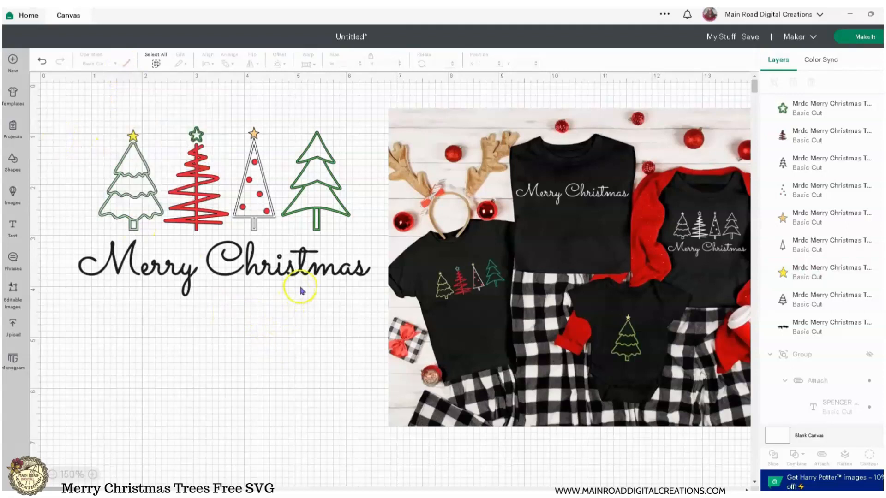
# - Recolour the Merry Christmas lettering below the trees white
pyautogui.click(331, 271)
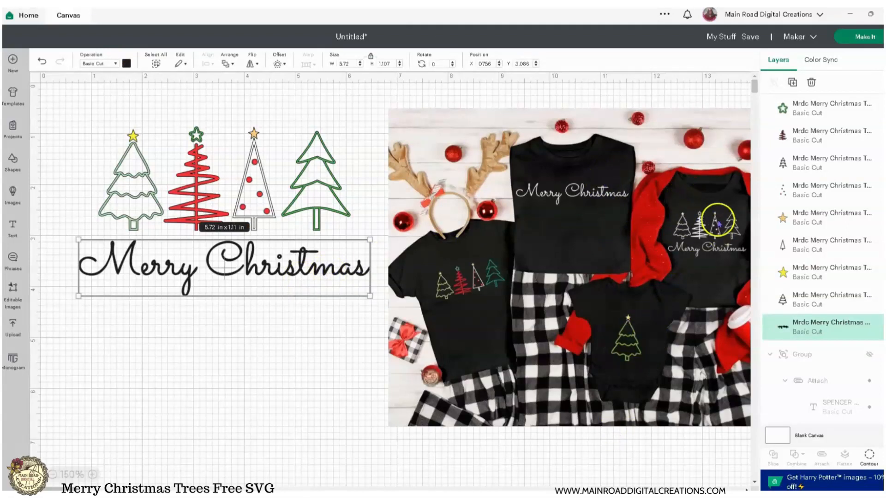
pyautogui.click(276, 381)
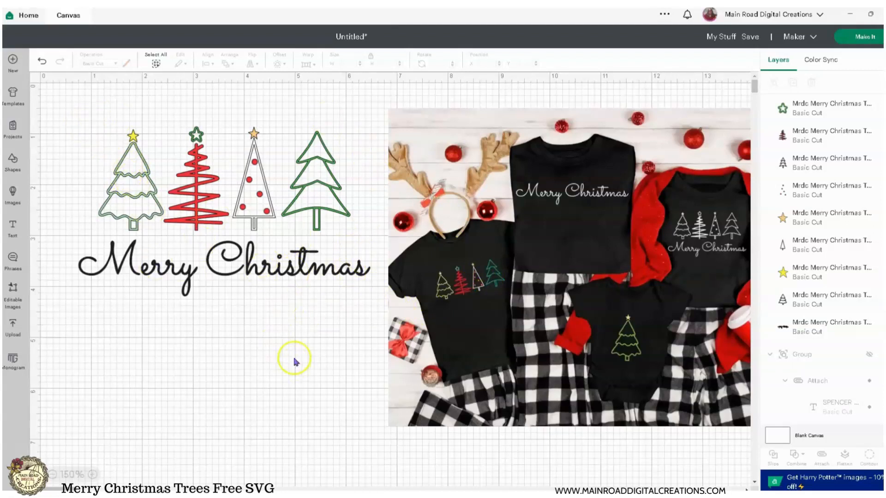
pyautogui.click(312, 276)
pyautogui.click(127, 64)
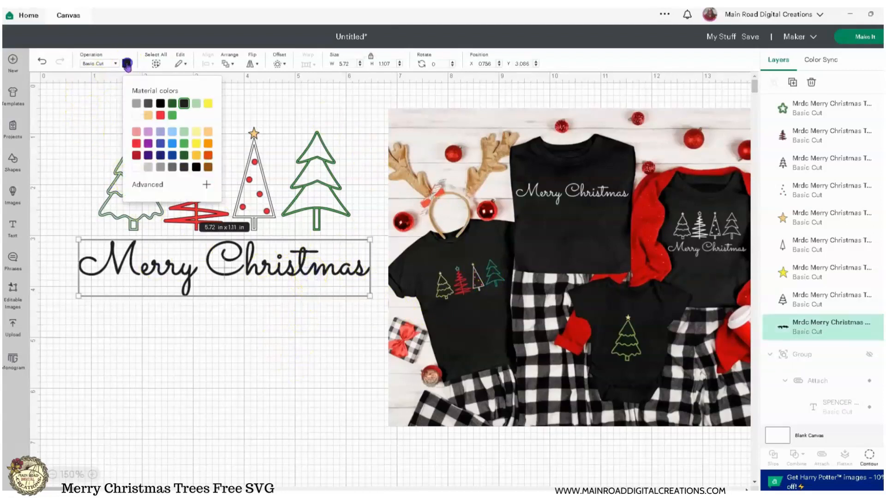
pyautogui.click(137, 115)
pyautogui.click(210, 336)
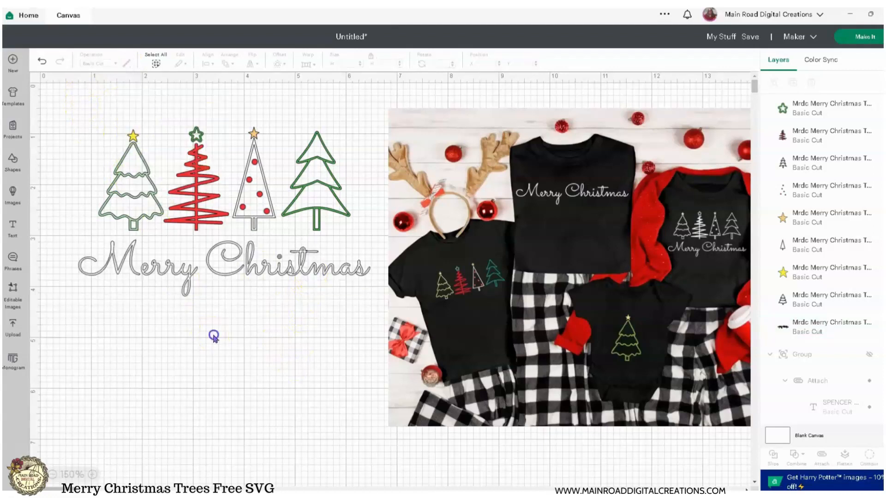